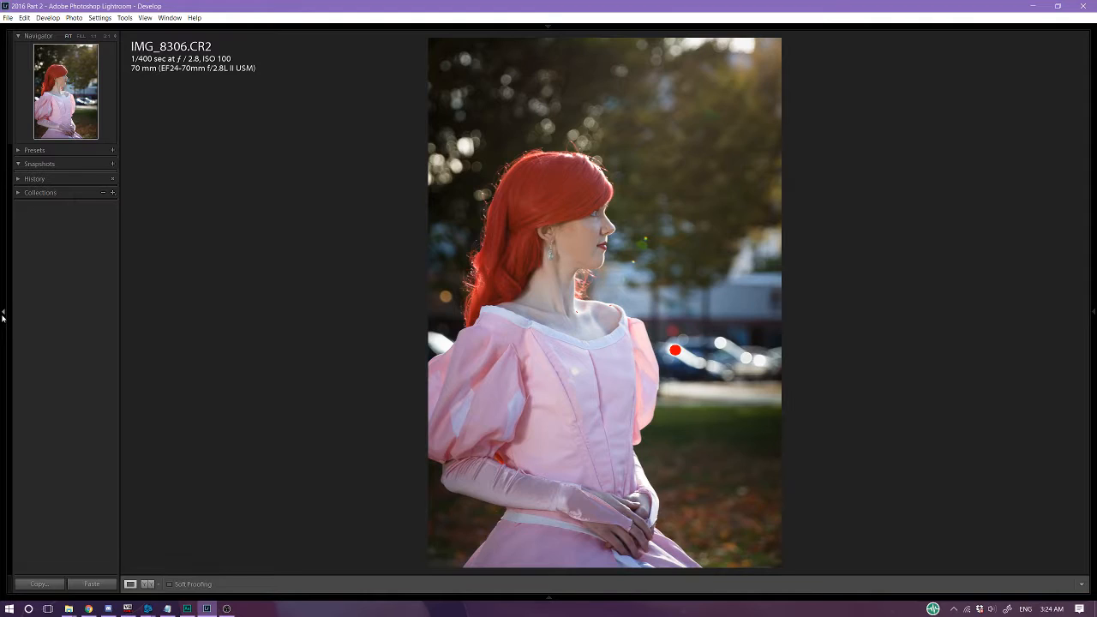
- Hide the side panel holding the Navigator, Presets, Snapshots, History and Collections to enlarge the photo area
mouse_move(7, 322)
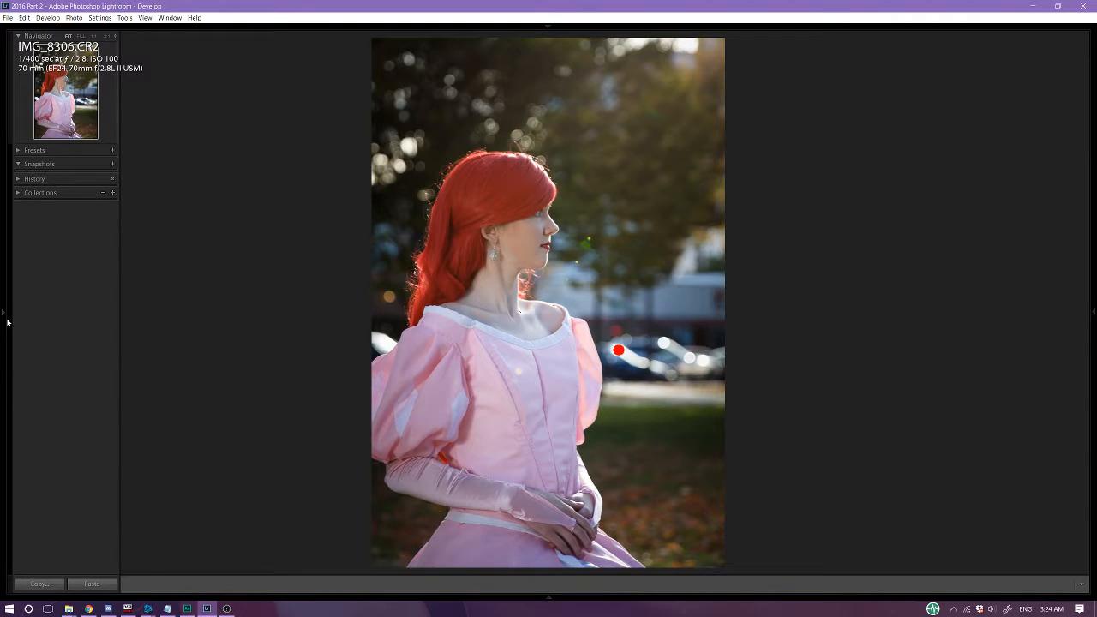
click(6, 320)
click(3, 331)
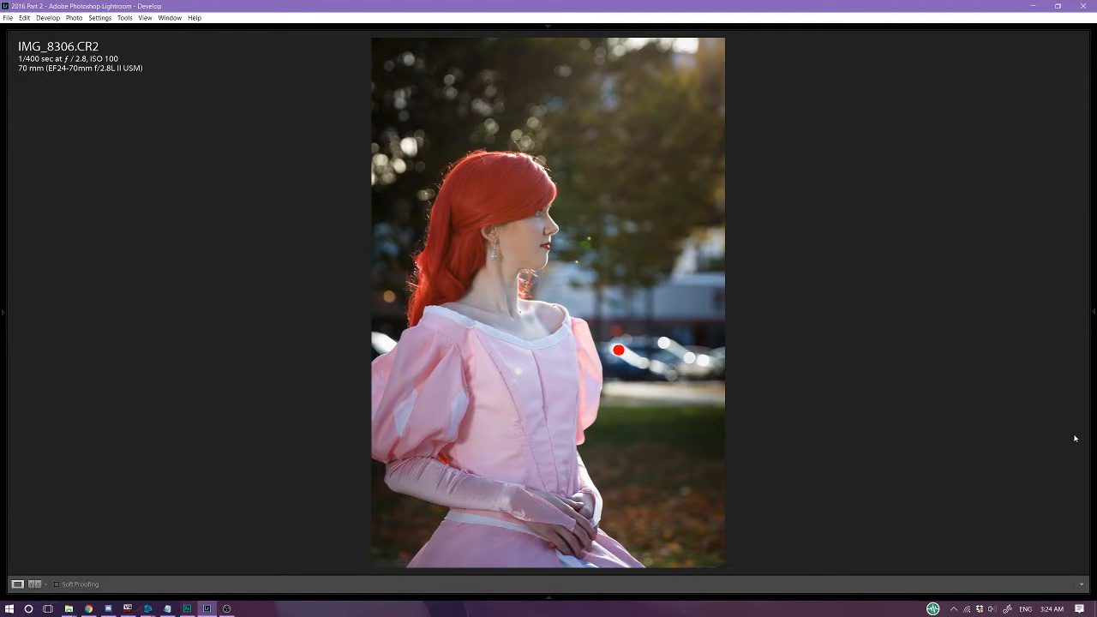
- Collapse the HSL section and expand the Tone Curve section
mouse_move(1094, 314)
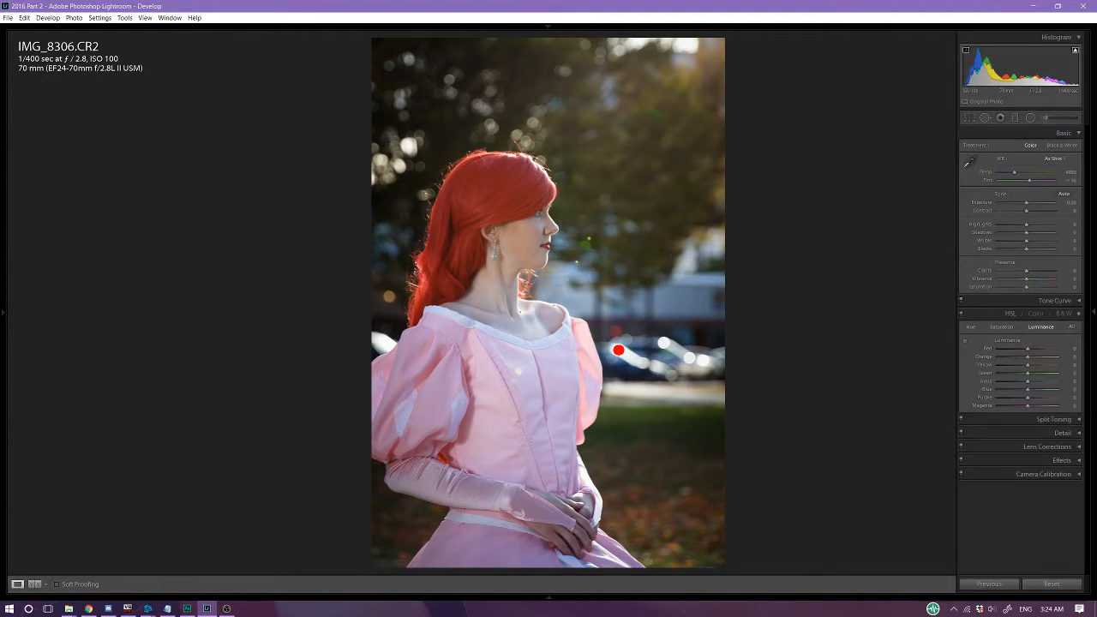
click(1010, 318)
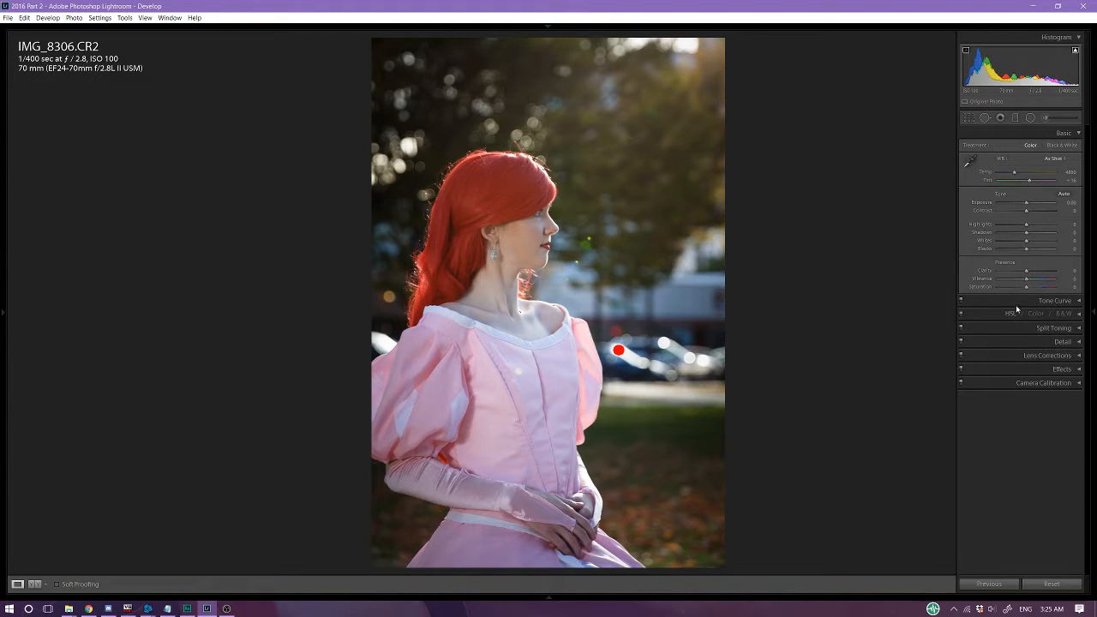
click(1022, 300)
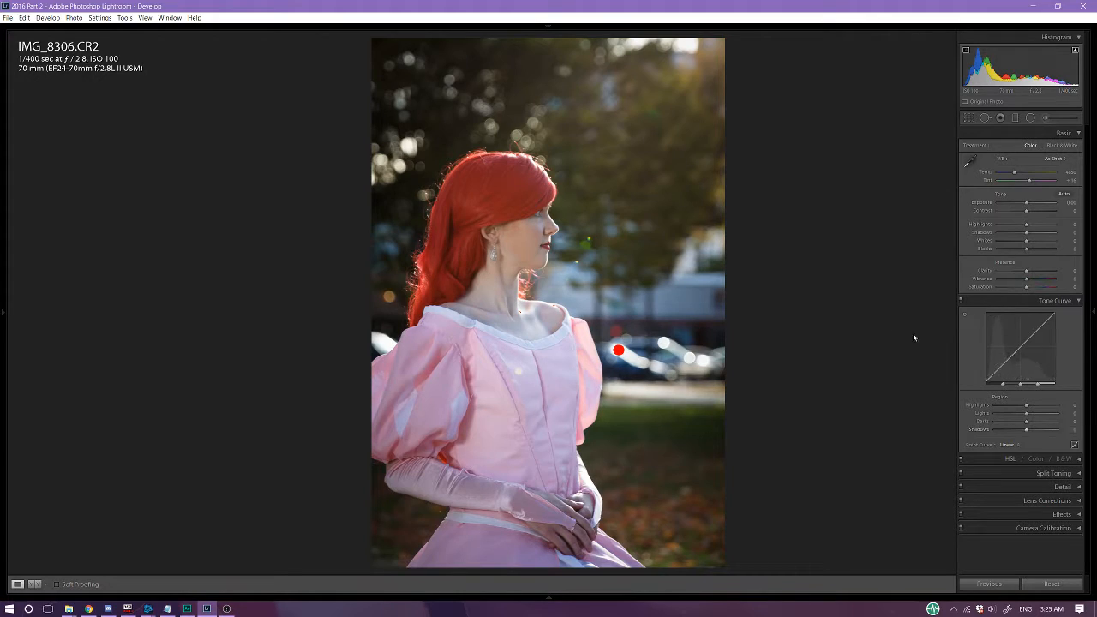
- Compare the photo's before and after versions side by side with the side panels hidden, and return to the single view
key(Tab)
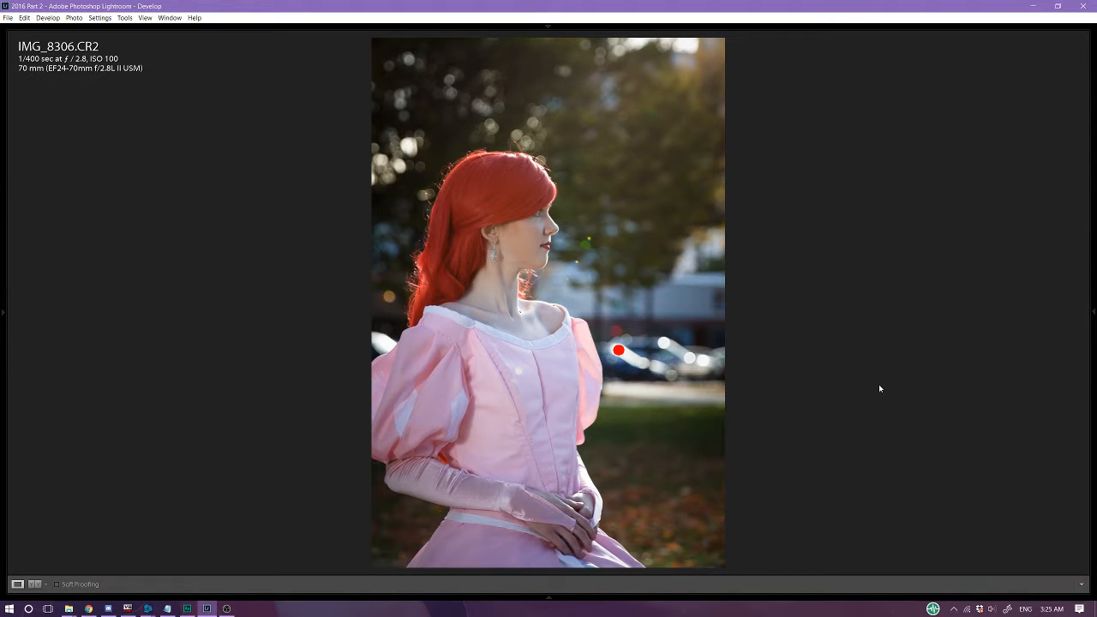
key(y)
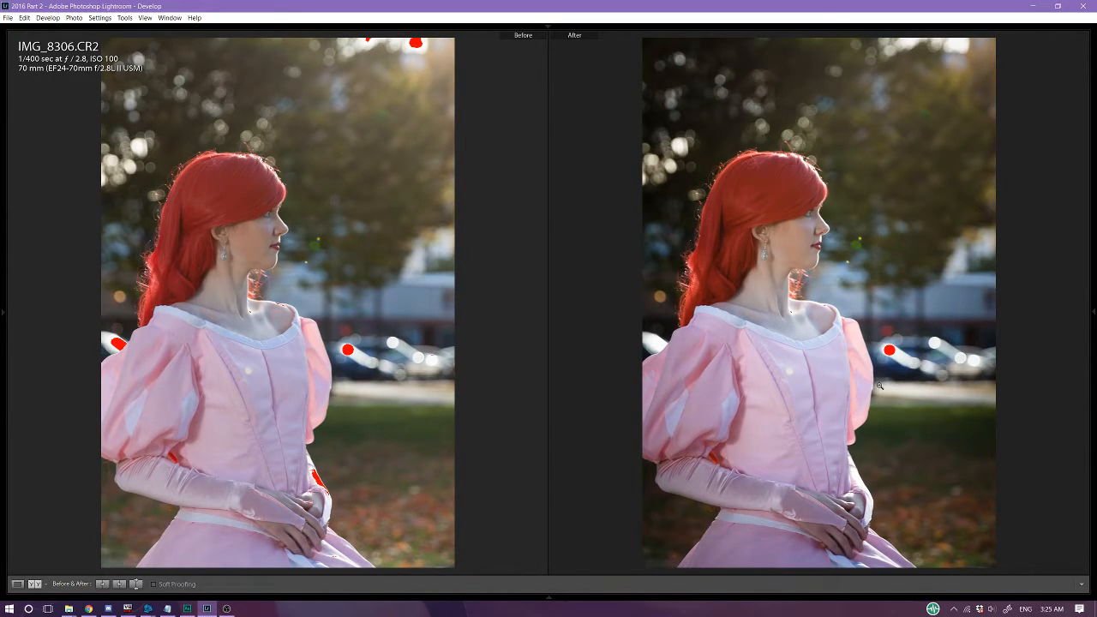
key(y)
key(y)
key(y)
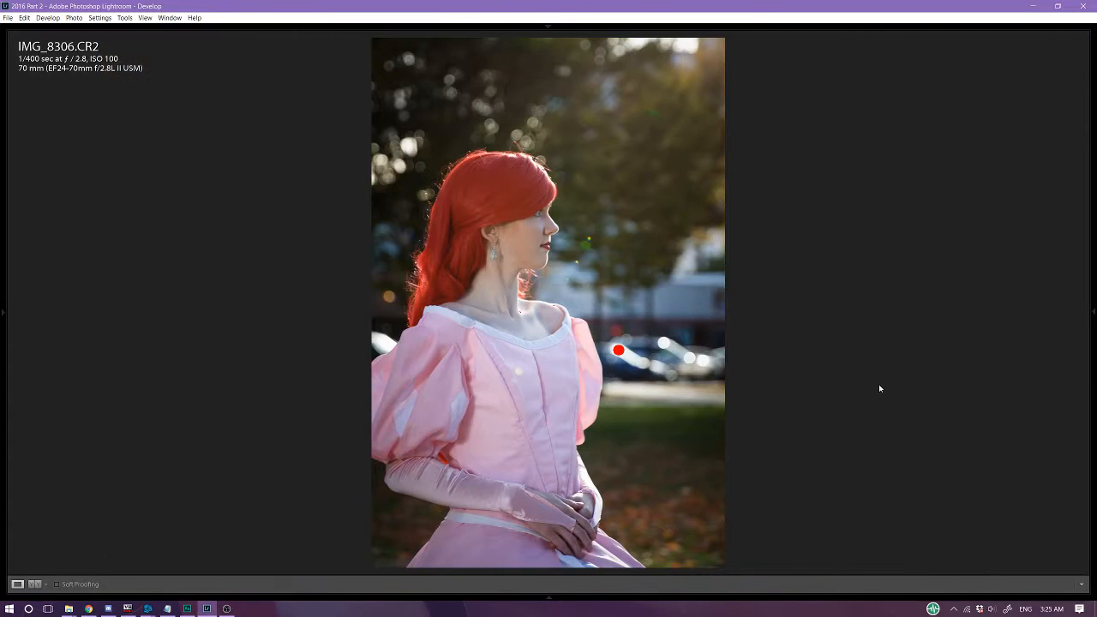
- Look through the point curve presets without applying one and switch the tone curve to point curve editing
mouse_move(1095, 233)
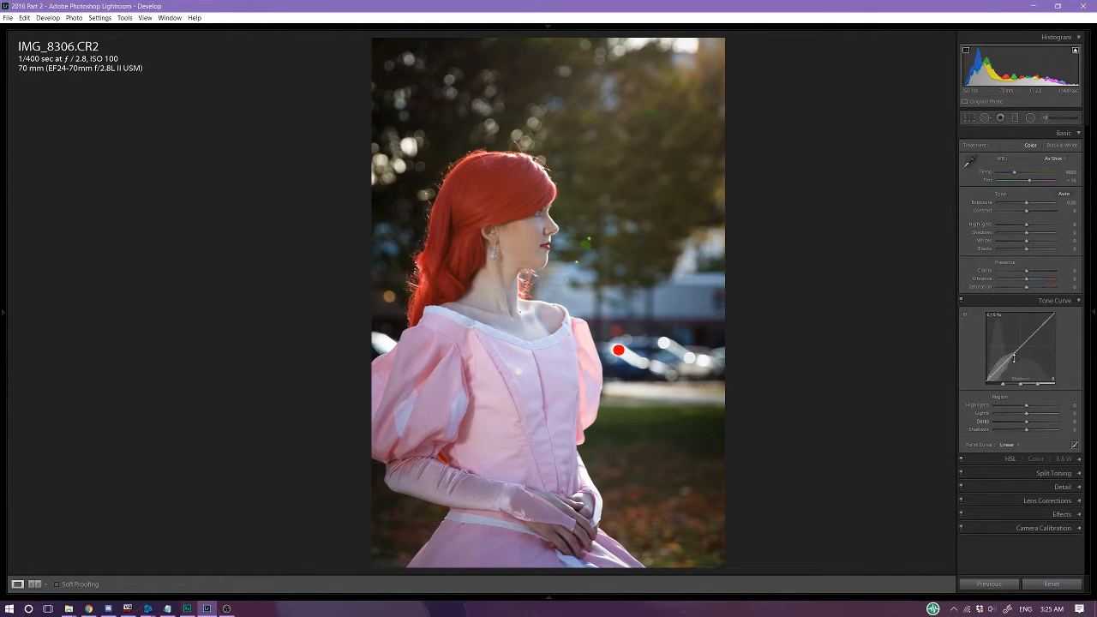
click(1013, 444)
click(1018, 445)
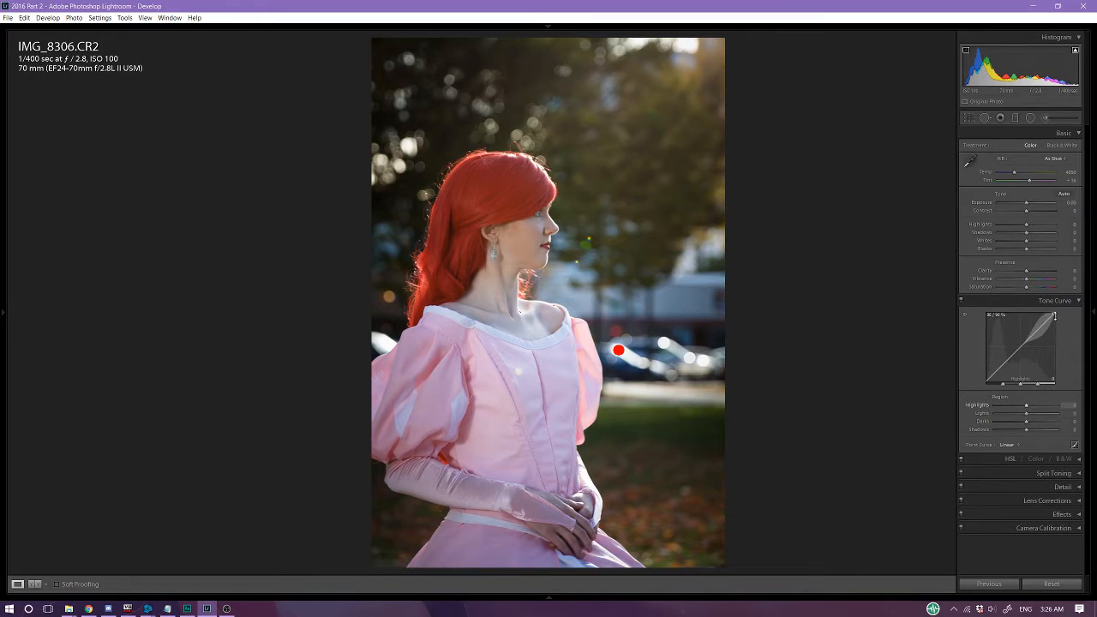
click(1015, 444)
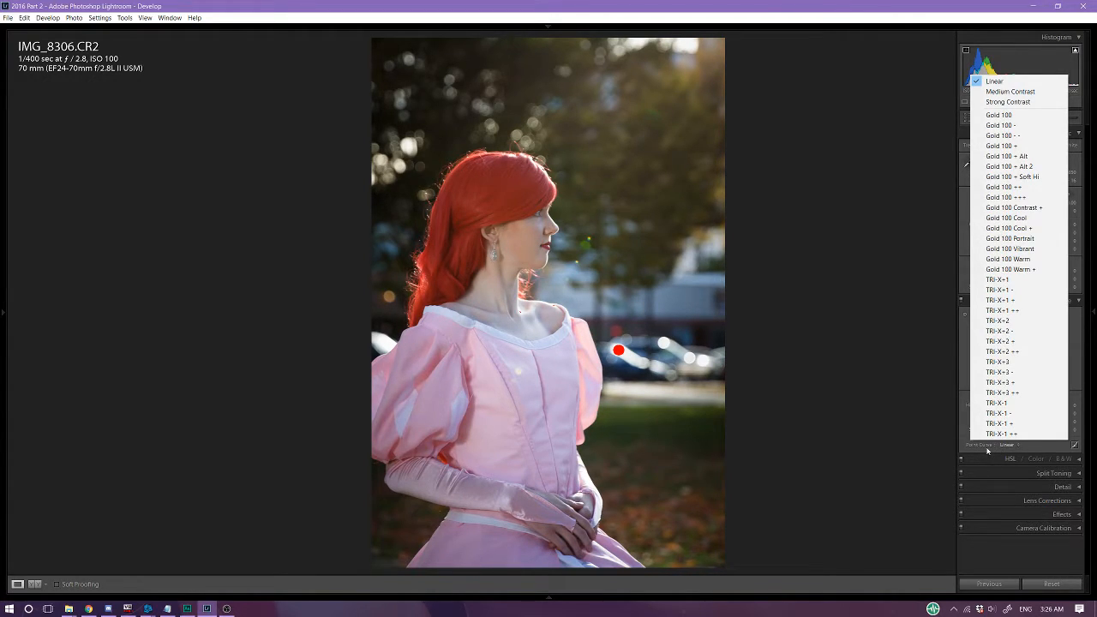
click(987, 450)
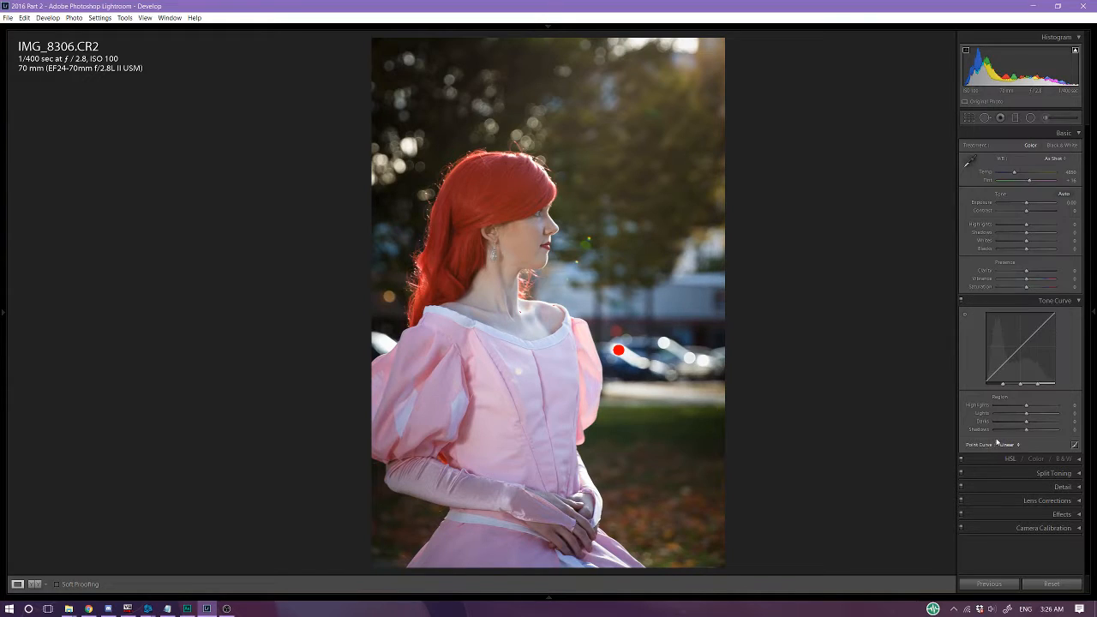
click(1075, 445)
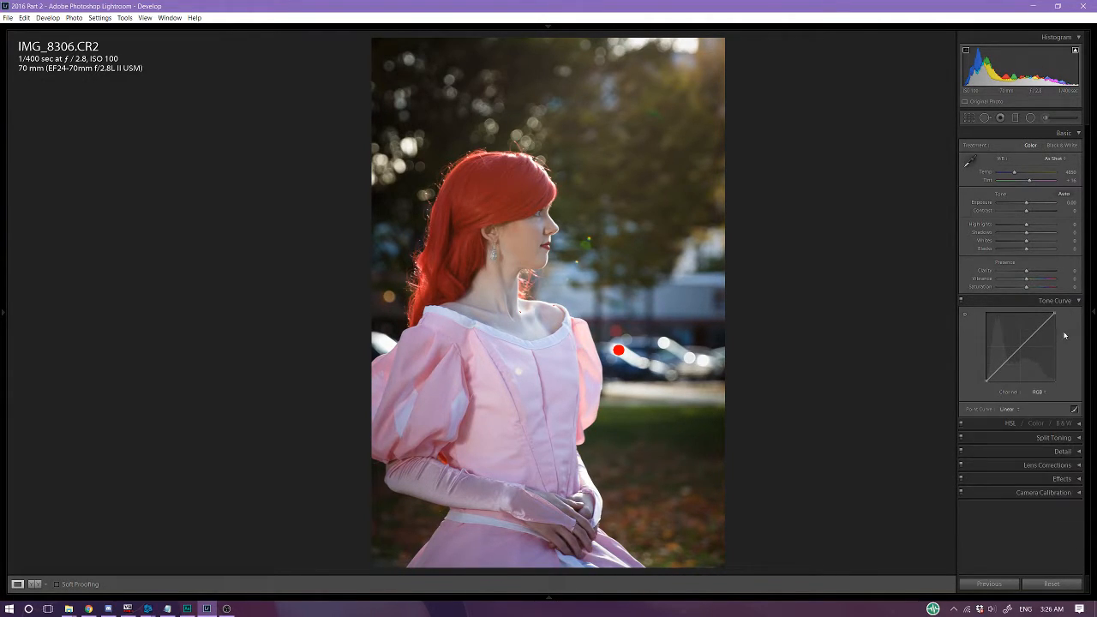
- Lower the white end point of the RGB tone curve slightly and raise its black end point for a faded look
drag(1055, 315, 1054, 324)
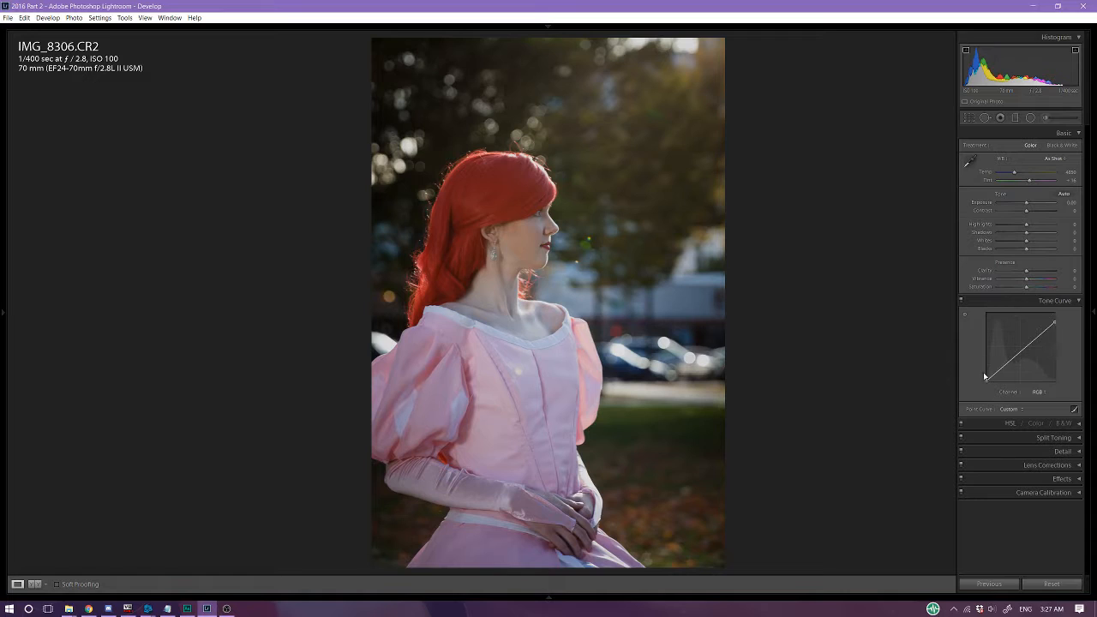
drag(987, 383, 986, 376)
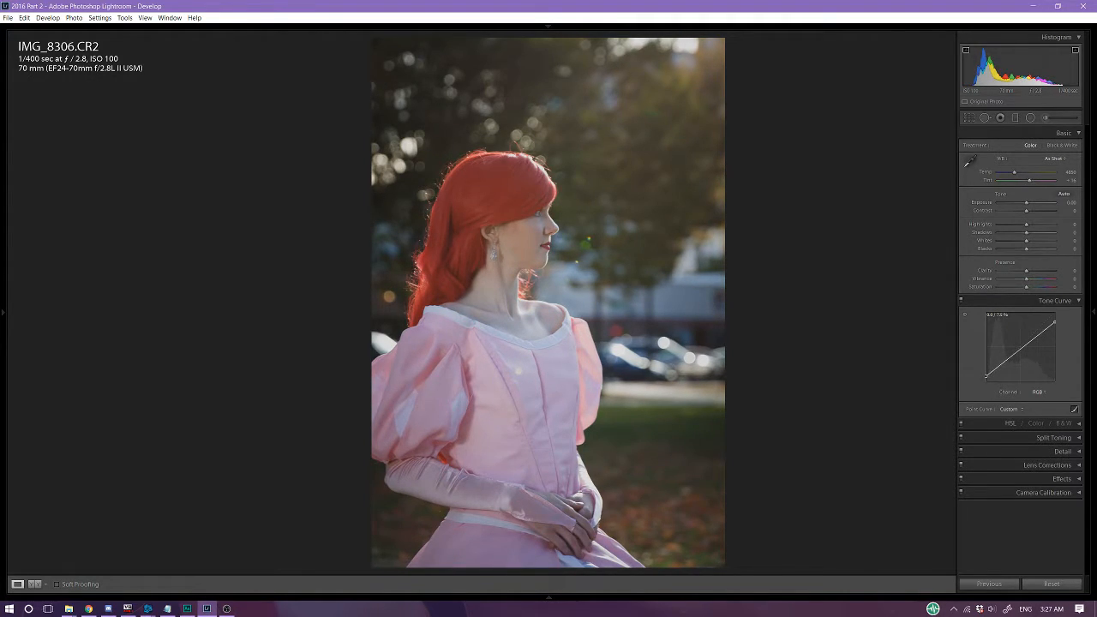
drag(985, 375, 986, 373)
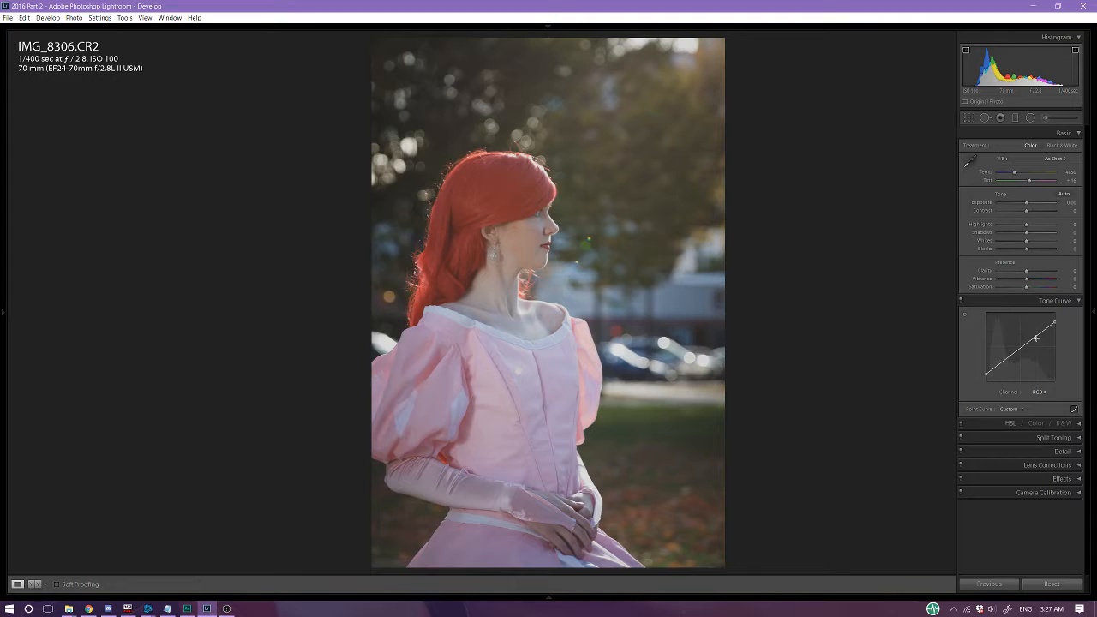
- Shape the RGB tone curve into an S with points that darken the shadows and brighten the highlights, and fine-tune its end points
drag(1035, 339, 1006, 366)
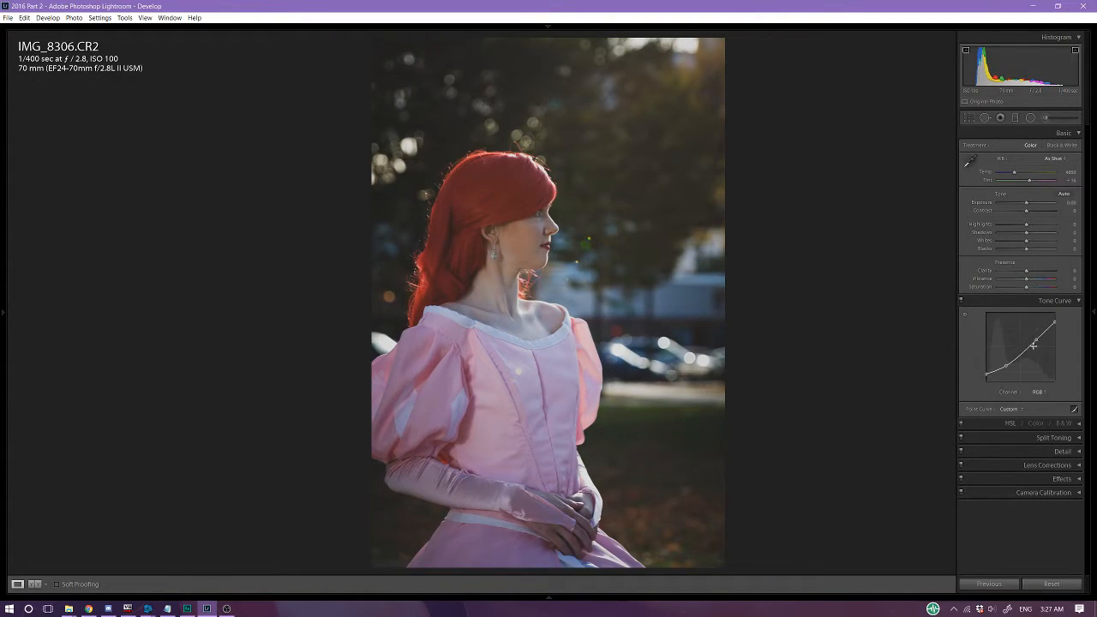
drag(1036, 340, 1031, 336)
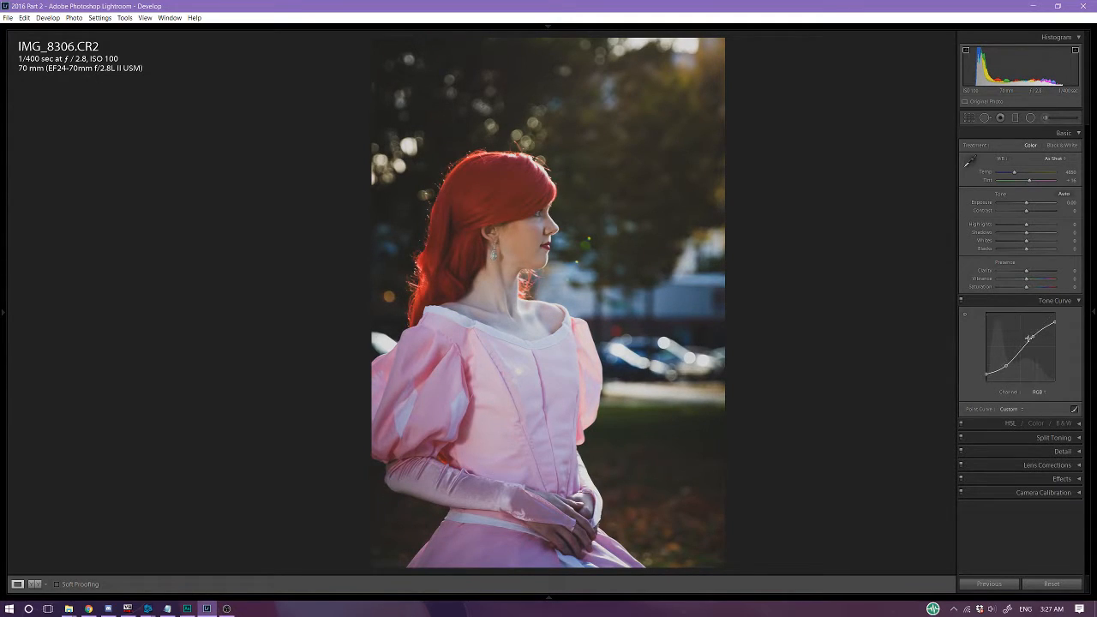
drag(988, 375, 988, 369)
drag(1009, 366, 1033, 336)
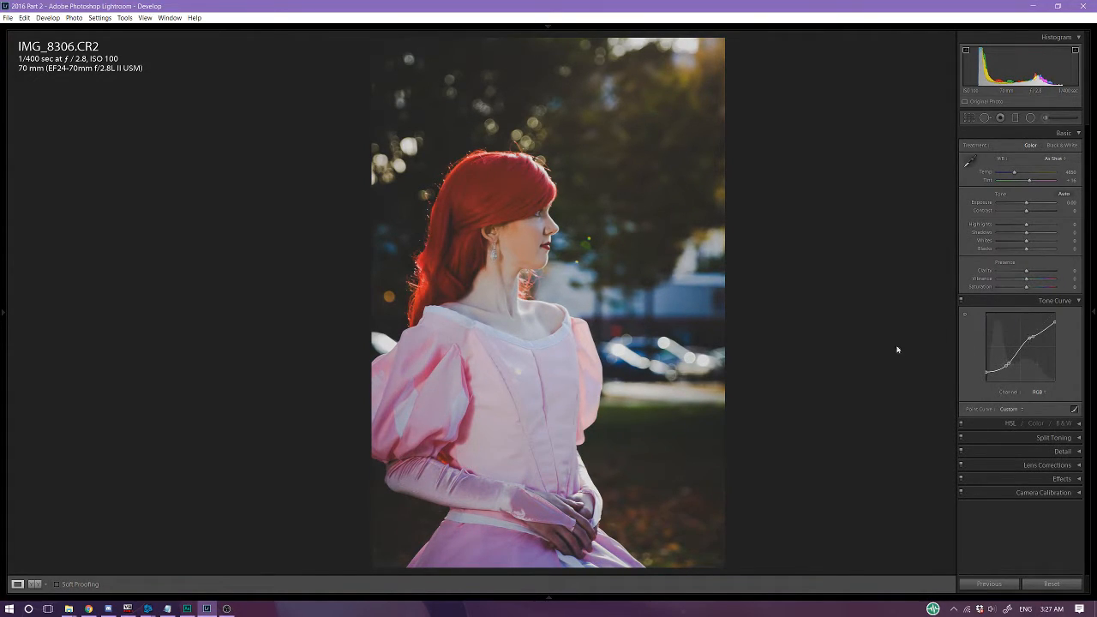
key(Tab)
mouse_move(1089, 317)
drag(1055, 326, 1054, 322)
- Toggle the tone curve adjustment off and on to compare the photo with and without it, and reopen the Tone Curve section
click(964, 302)
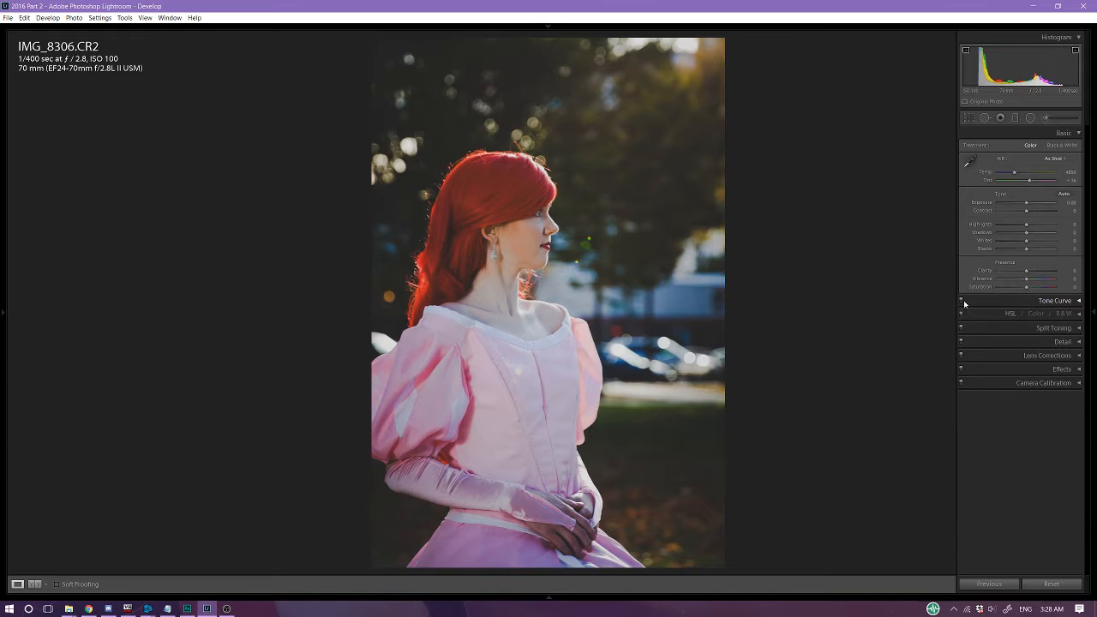
click(962, 302)
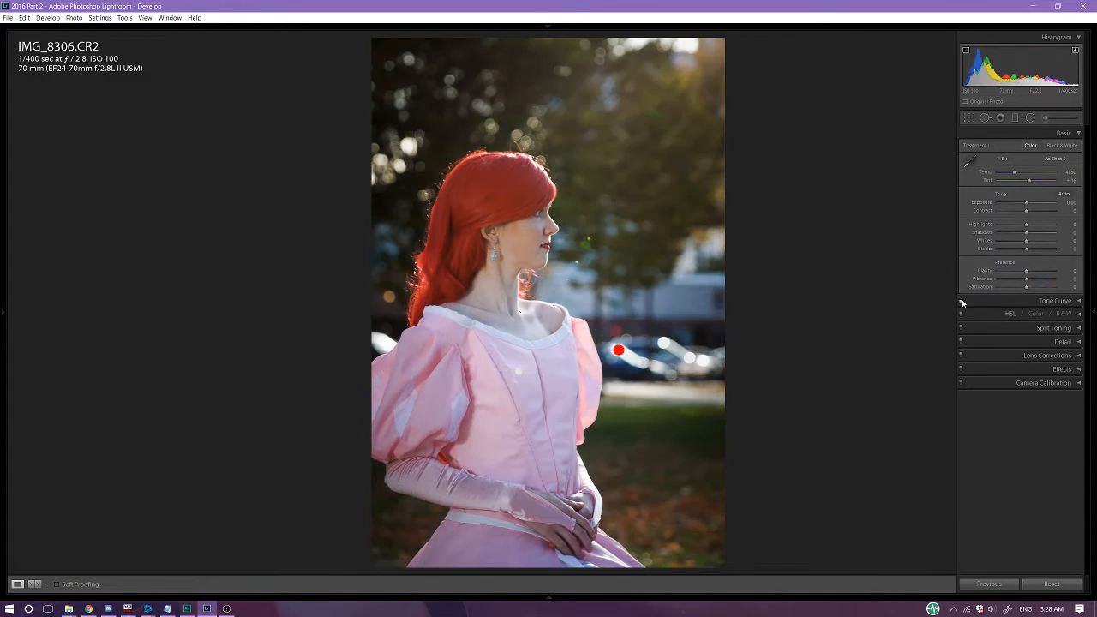
click(962, 301)
click(962, 301)
click(962, 301)
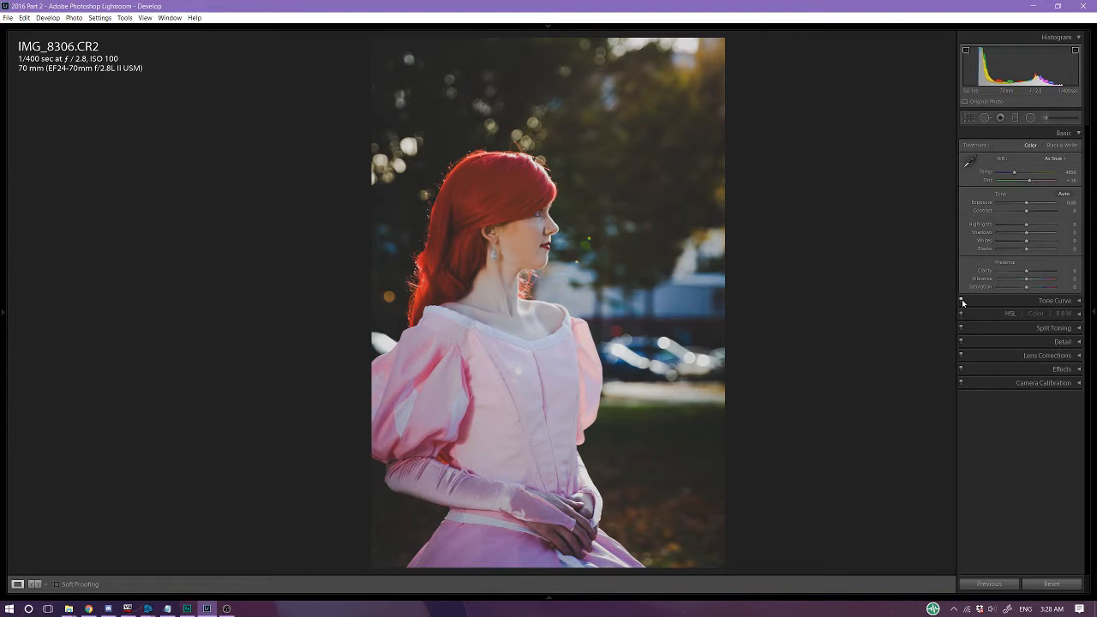
click(962, 301)
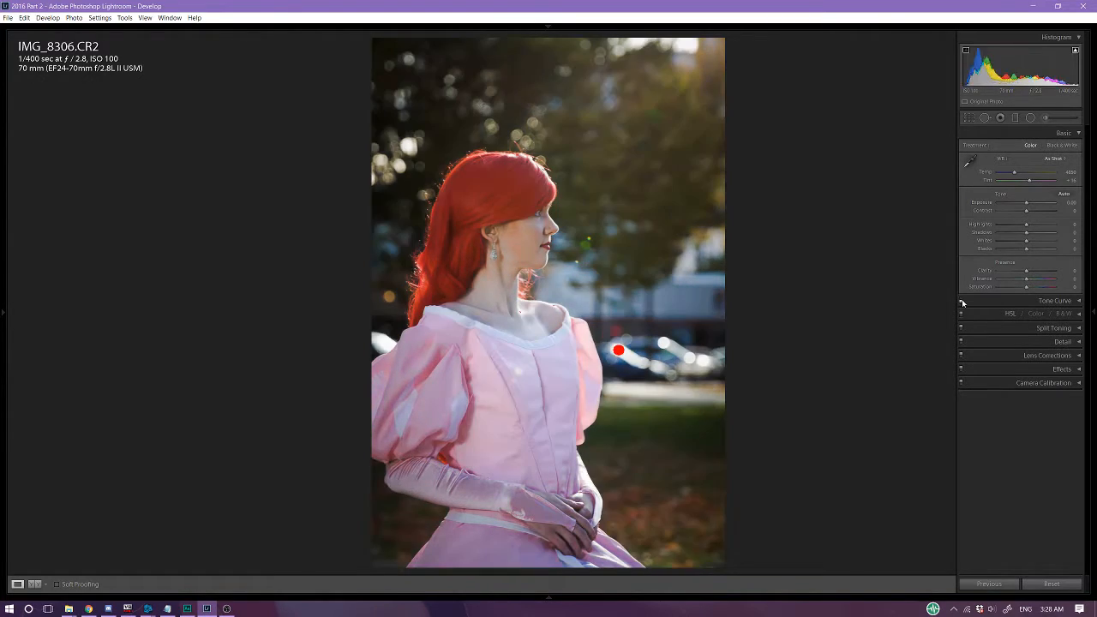
click(962, 302)
click(975, 302)
click(1005, 298)
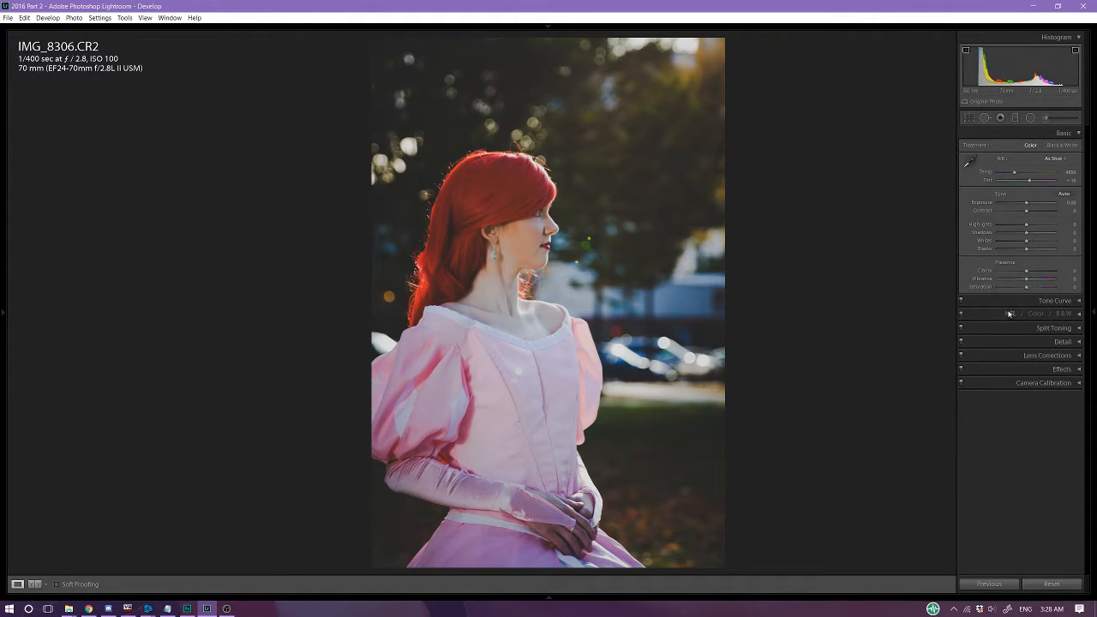
click(1009, 300)
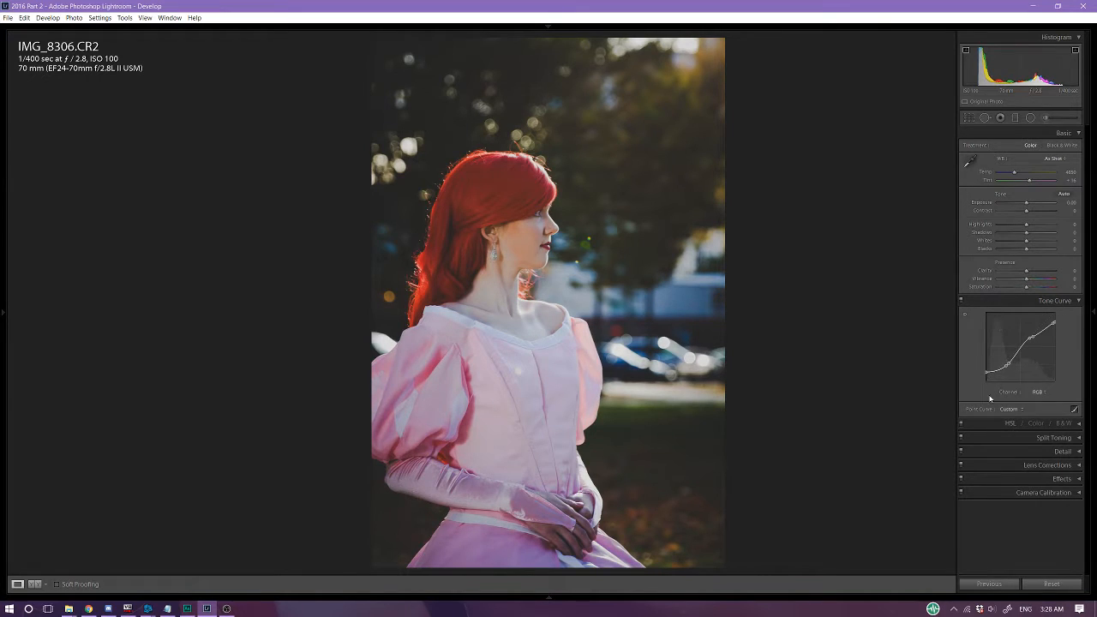
- Add a shadow point to the Red channel curve and raise it slightly, leaving no extra point in the highlights
click(1046, 393)
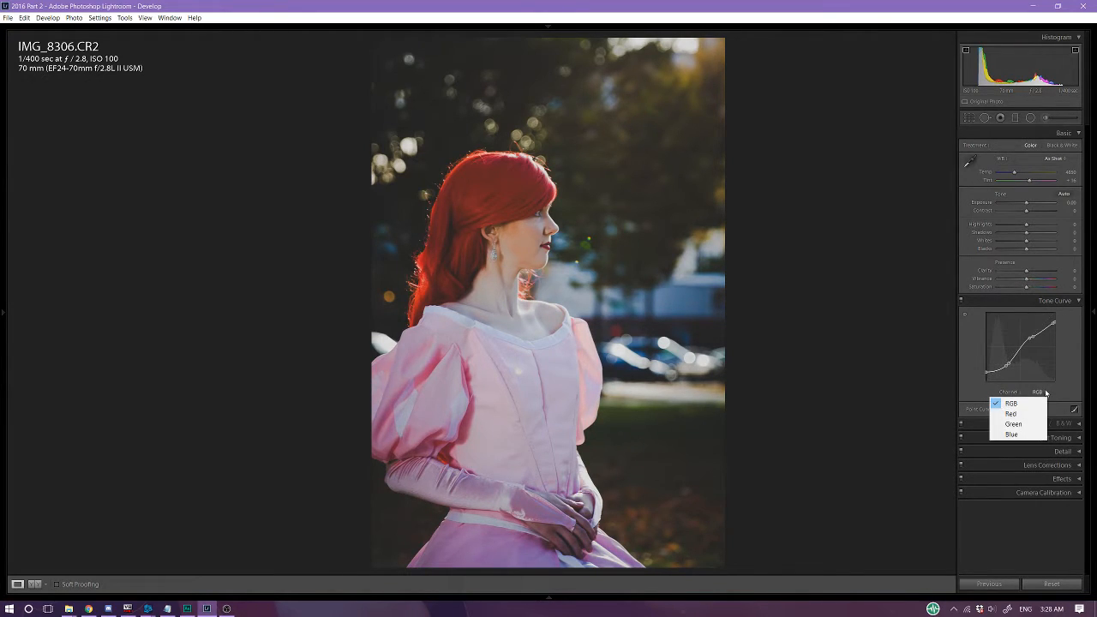
click(1012, 413)
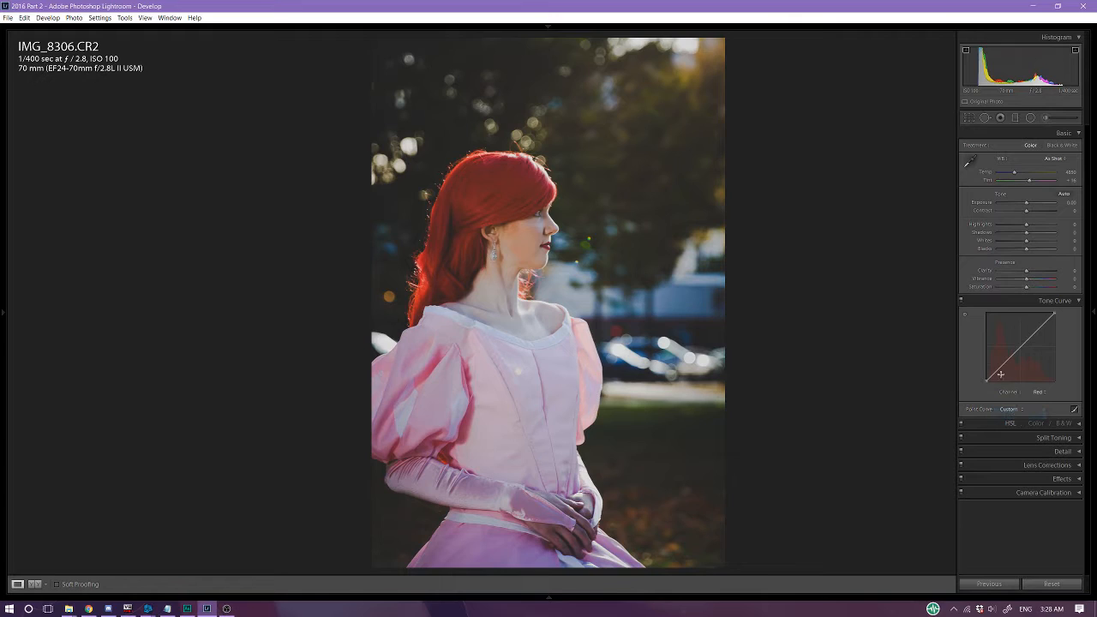
drag(1001, 371, 1001, 367)
drag(1001, 367, 1000, 366)
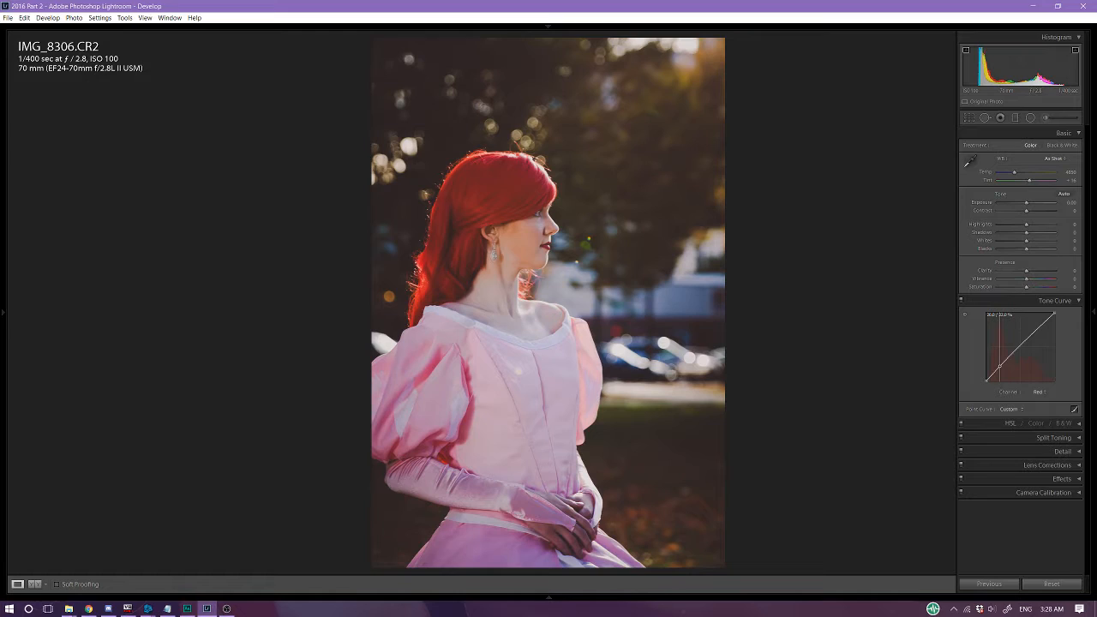
drag(1034, 335, 1033, 335)
double_click(1033, 336)
click(1011, 409)
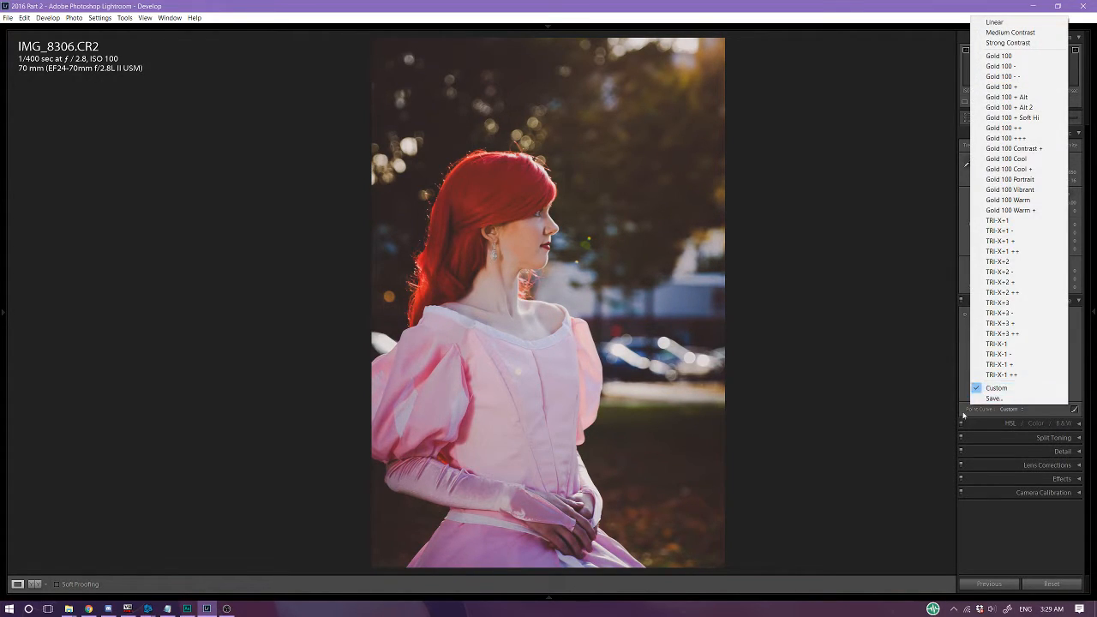
click(969, 415)
- Add points to the highlights of the Blue channel curve and raise its black end point slightly
click(1039, 393)
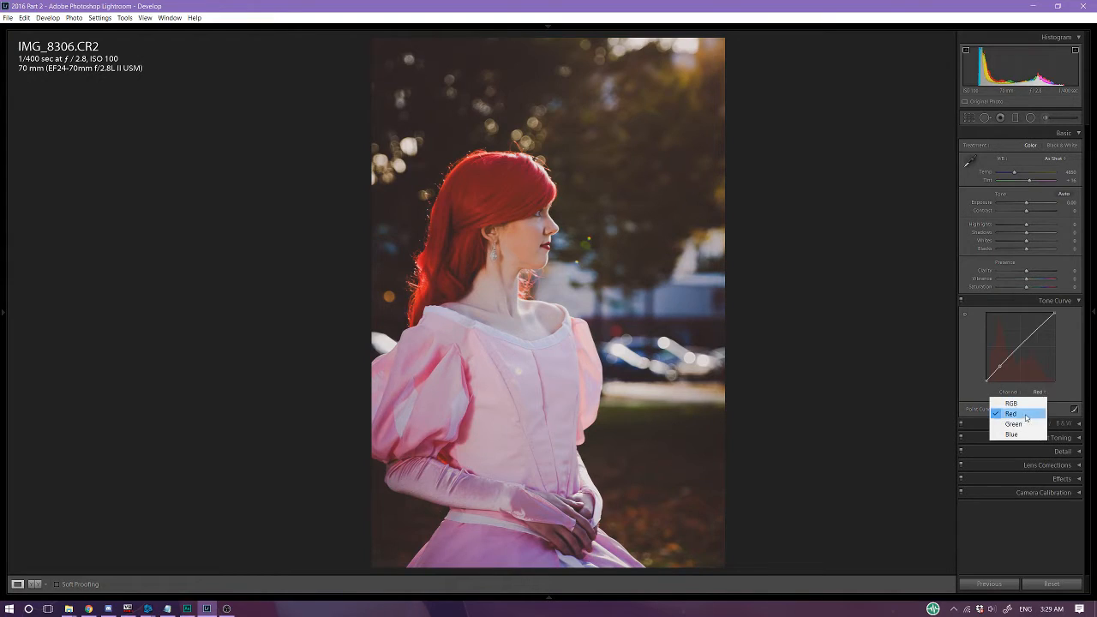
click(1019, 434)
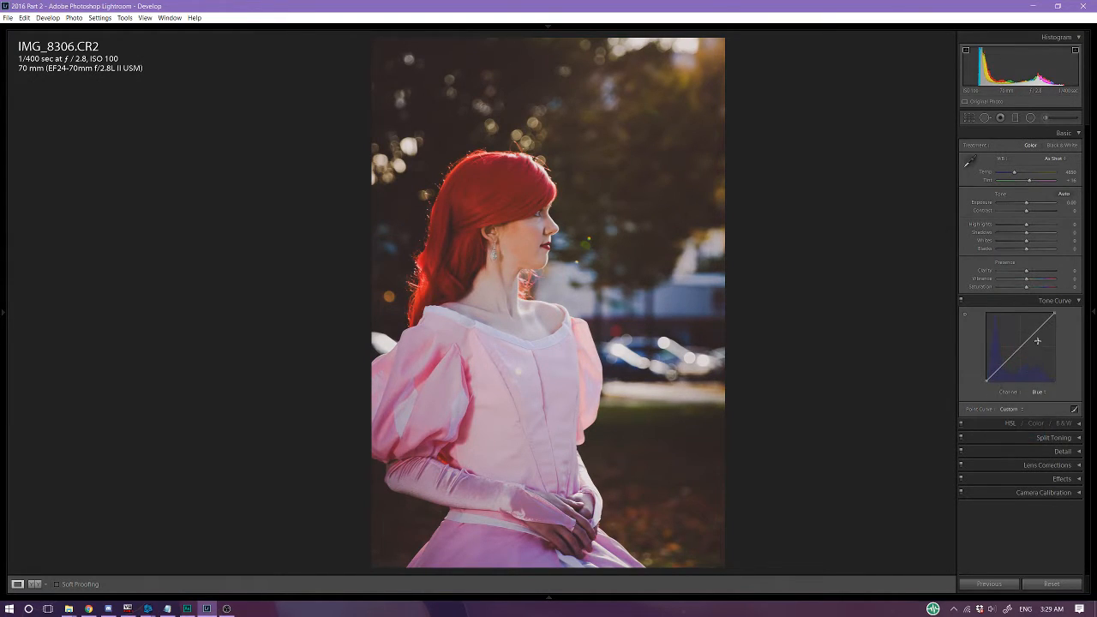
drag(1035, 335, 1035, 332)
drag(1053, 316, 1053, 316)
drag(985, 383, 986, 378)
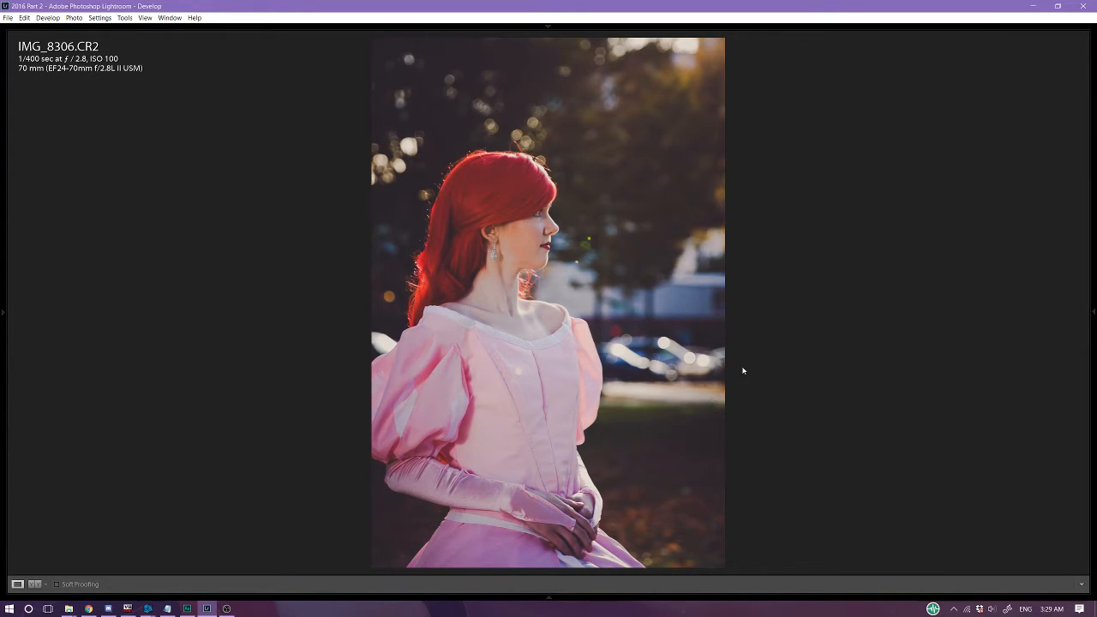
- Add a midtone point to the Green channel curve and raise it slightly
mouse_move(1087, 375)
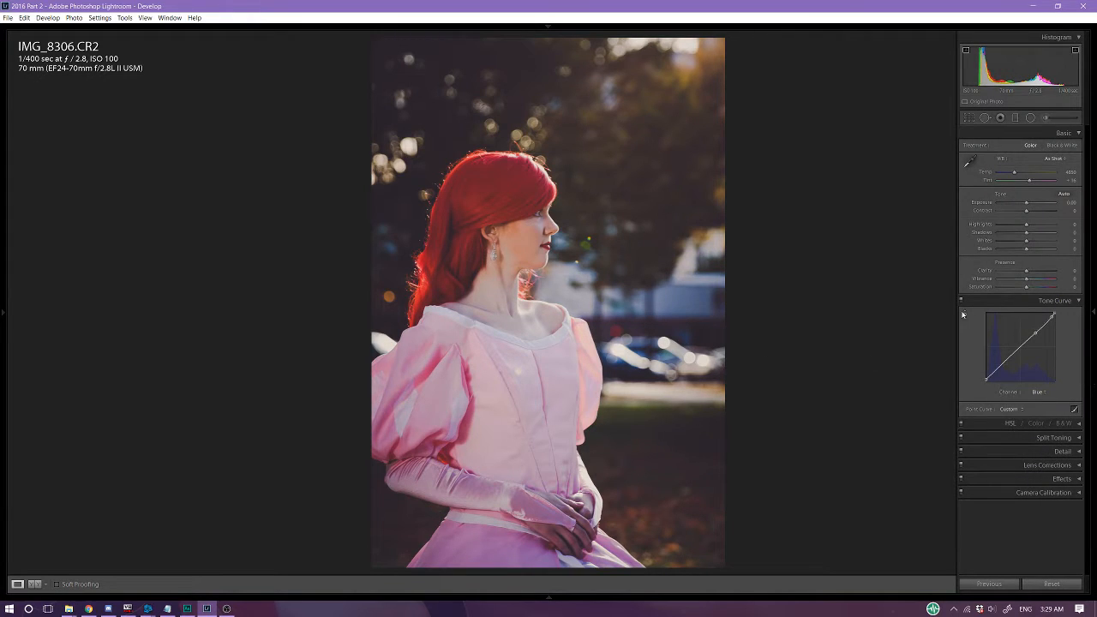
click(1039, 392)
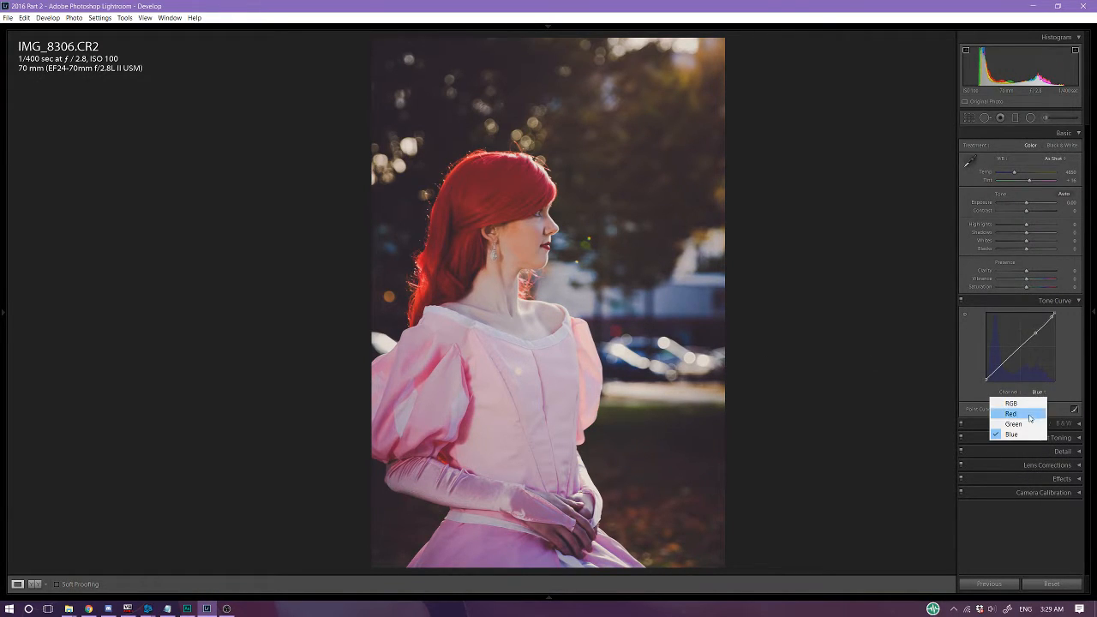
click(1029, 424)
drag(1029, 346, 1026, 343)
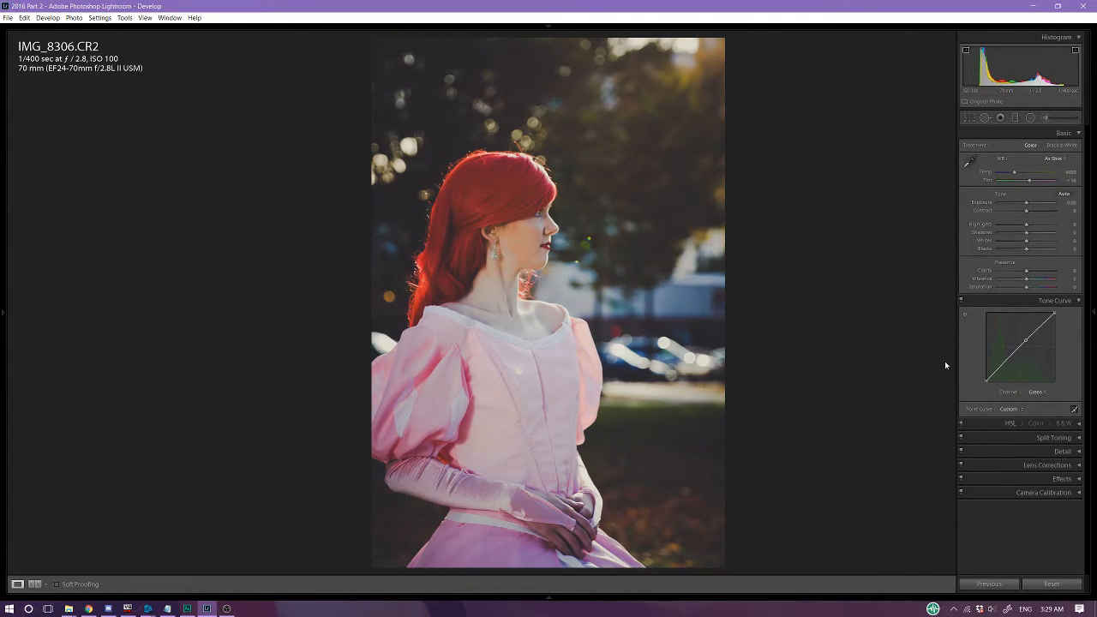
- Toggle the tone curve adjustments off and on repeatedly to compare the portrait with and without them
mouse_move(1093, 312)
click(961, 301)
click(962, 301)
click(963, 301)
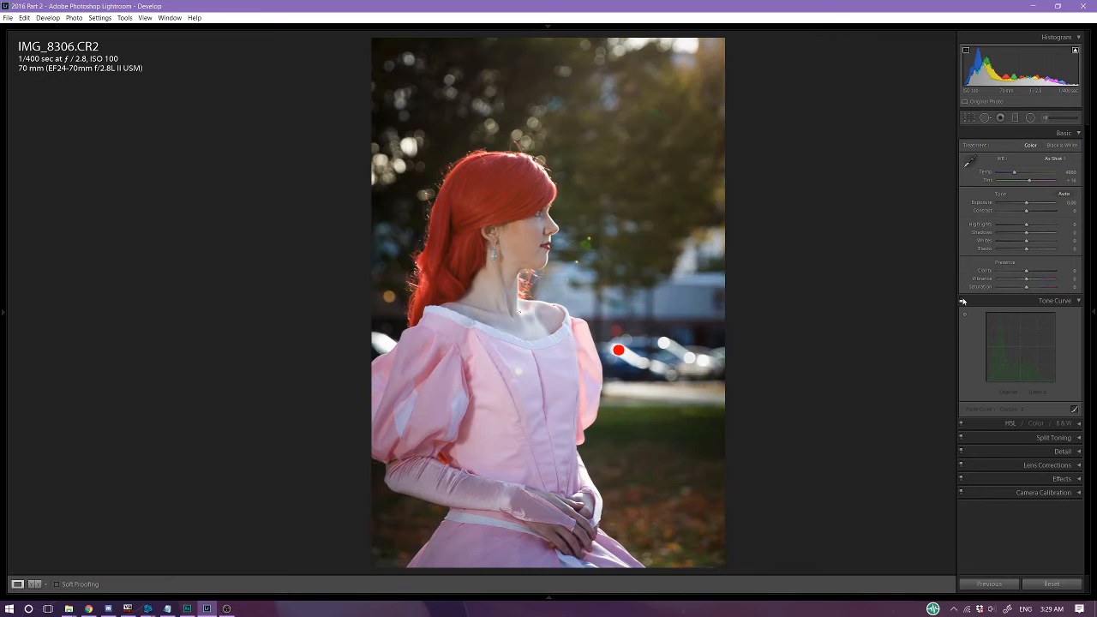
click(962, 301)
click(963, 301)
click(963, 301)
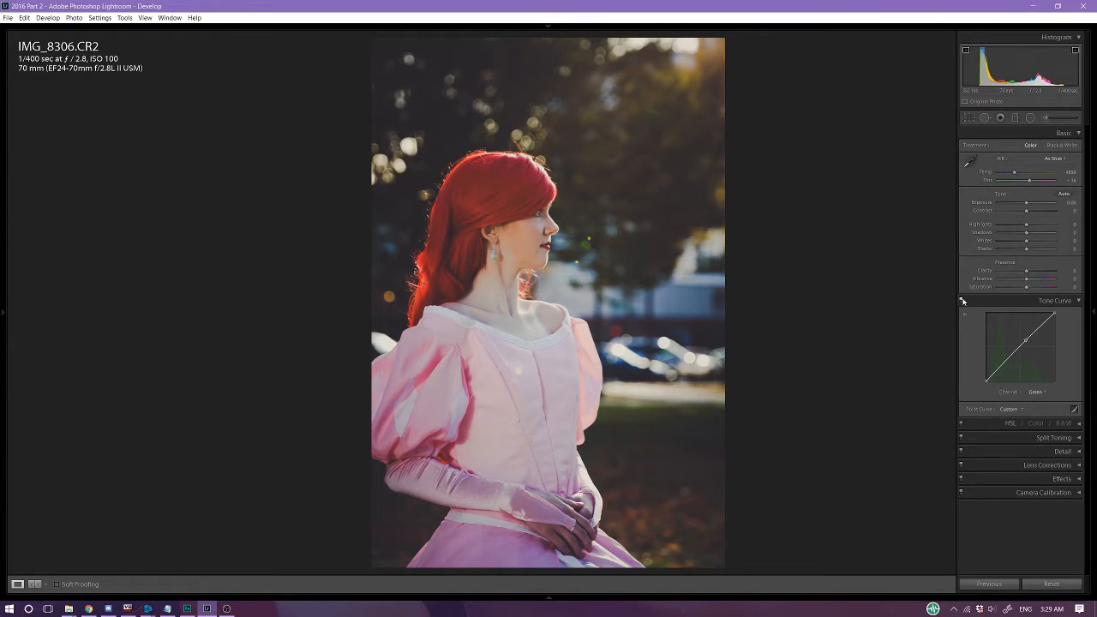
click(962, 301)
click(963, 301)
click(962, 301)
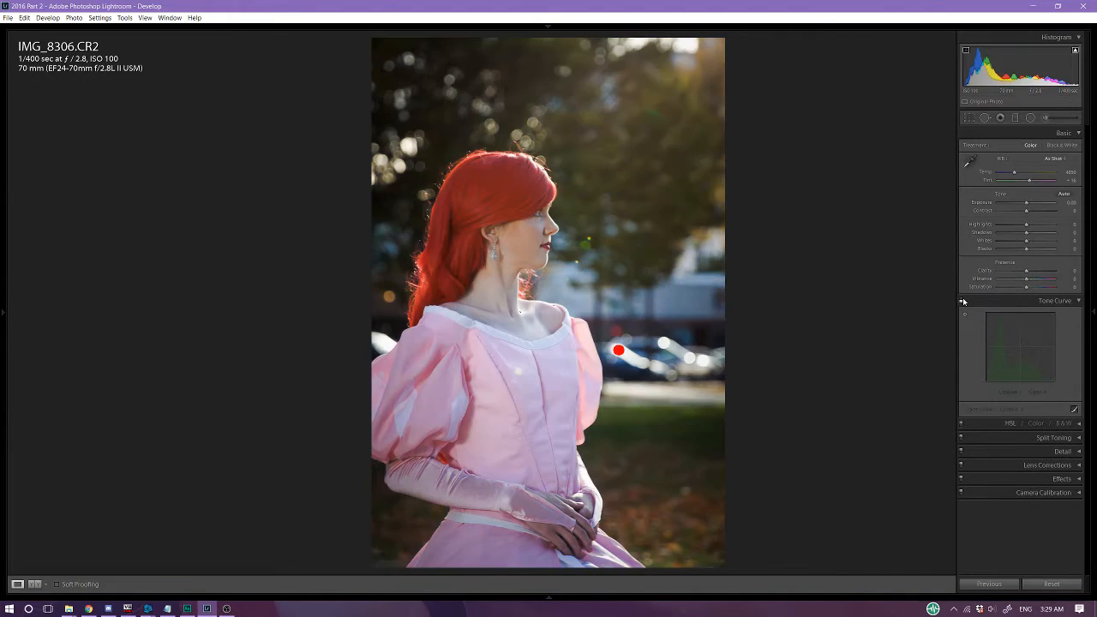
click(963, 301)
click(963, 301)
click(963, 301)
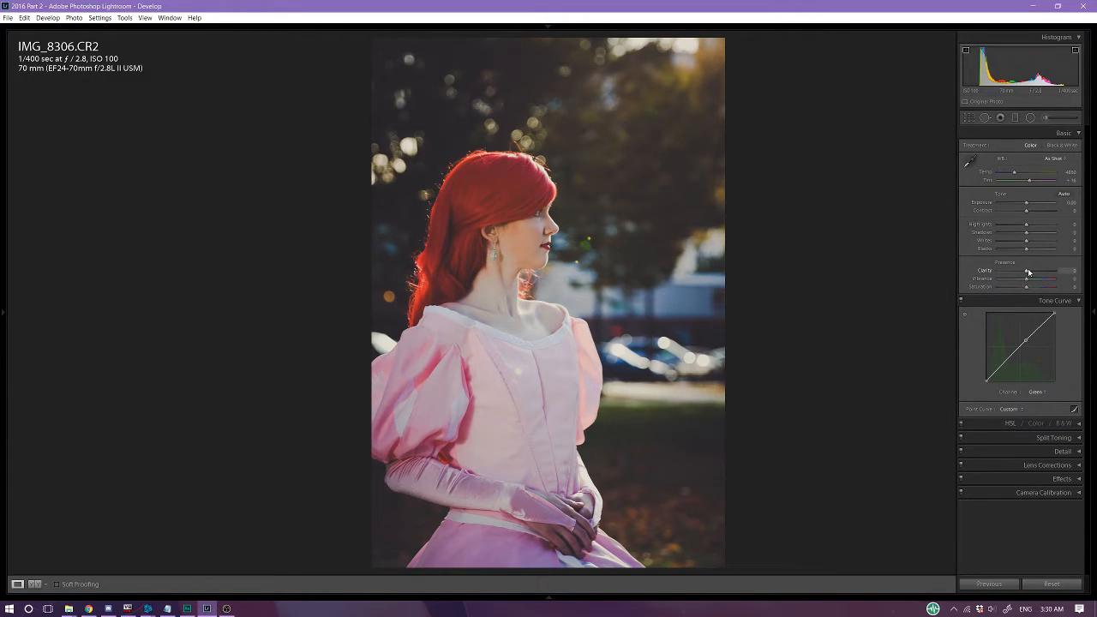
- Set Clarity to +14, Vibrance to +27, Saturation to -15, Highlights to -18, Shadows to +29 and Blacks to +5, and lower Whites
mouse_move(1028, 272)
mouse_down()
mouse_move(1041, 273)
mouse_move(1022, 290)
mouse_up()
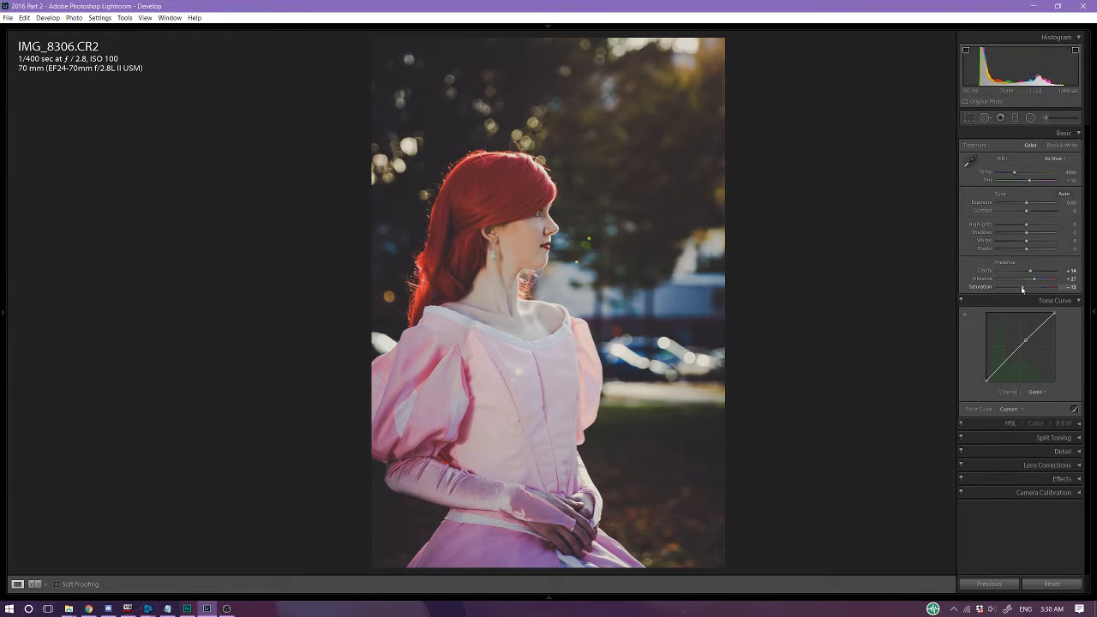
drag(1027, 228, 1030, 250)
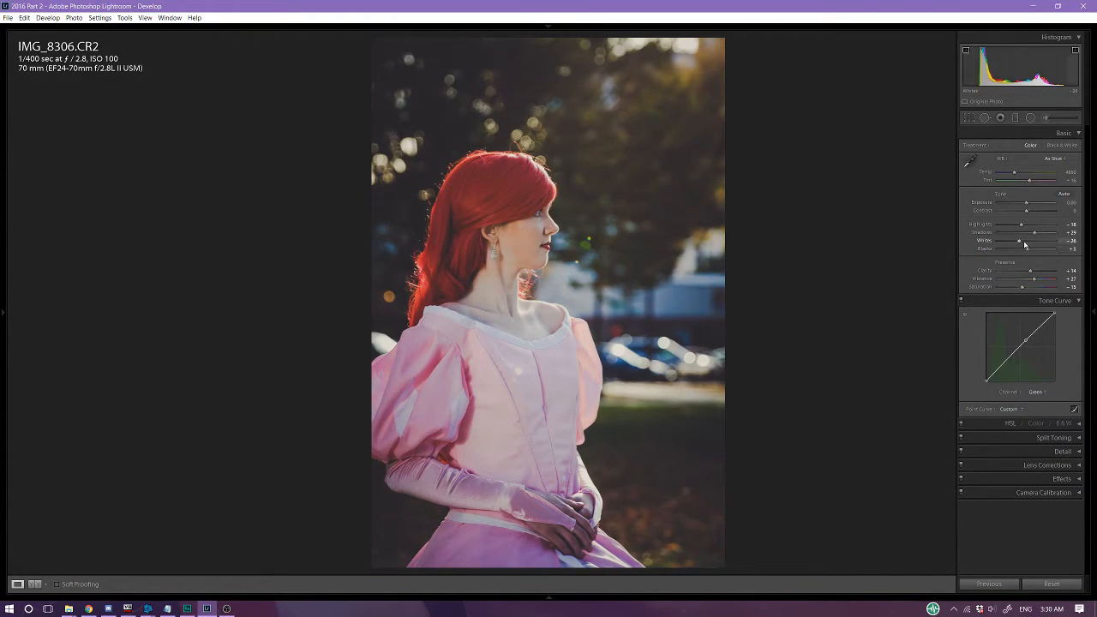
key(Tab)
mouse_move(1092, 287)
- Collapse the Tone Curve section and set the Red luminance to -14 in the HSL adjustments
click(1003, 304)
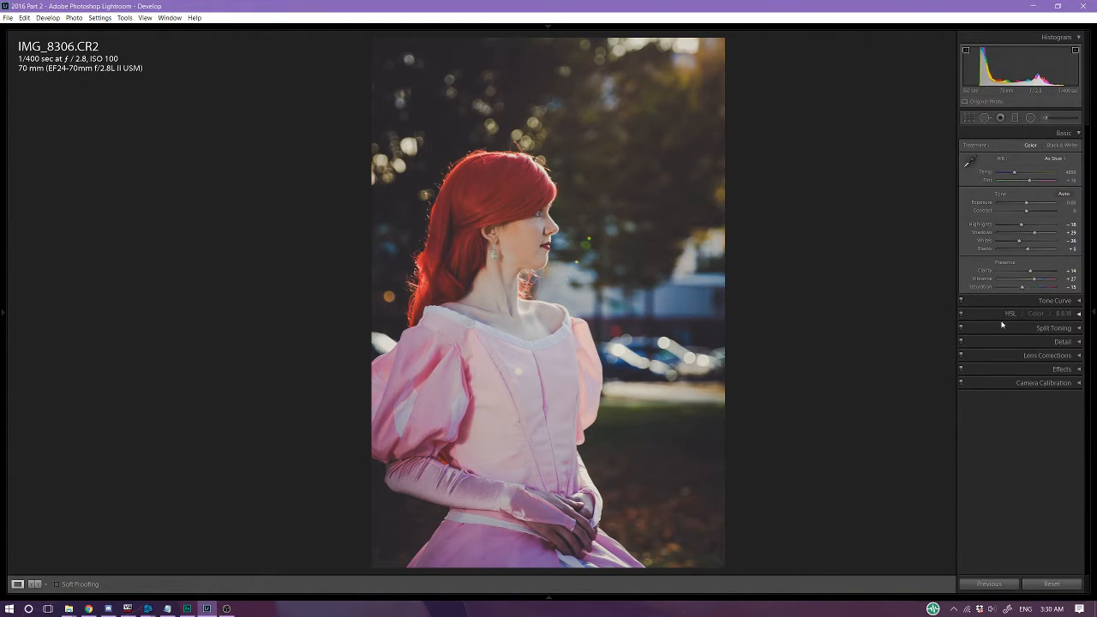
click(1005, 316)
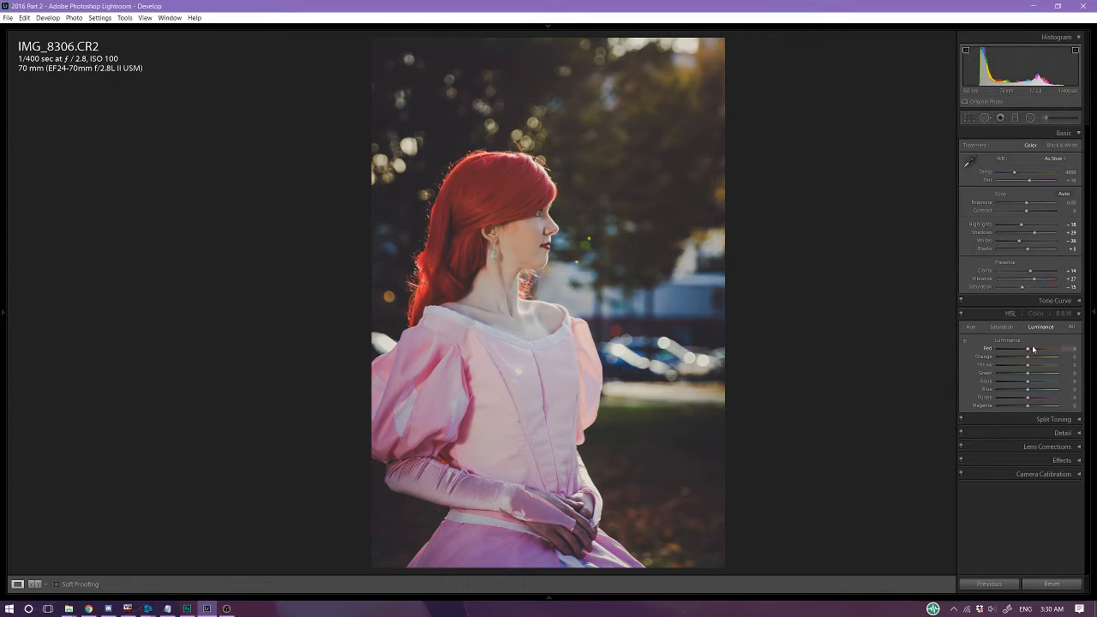
mouse_move(1026, 350)
mouse_down()
mouse_move(1043, 359)
mouse_move(1022, 358)
mouse_up()
- Fine-tune the Red saturation and lower the Orange saturation slightly in the HSL adjustments
click(1005, 328)
drag(1033, 351, 1032, 352)
click(1030, 350)
mouse_move(1029, 360)
mouse_down()
mouse_move(1045, 366)
mouse_move(1025, 364)
mouse_up()
- Brighten the skin tones by setting the Orange luminance to +19
click(1040, 327)
drag(1029, 357, 1043, 362)
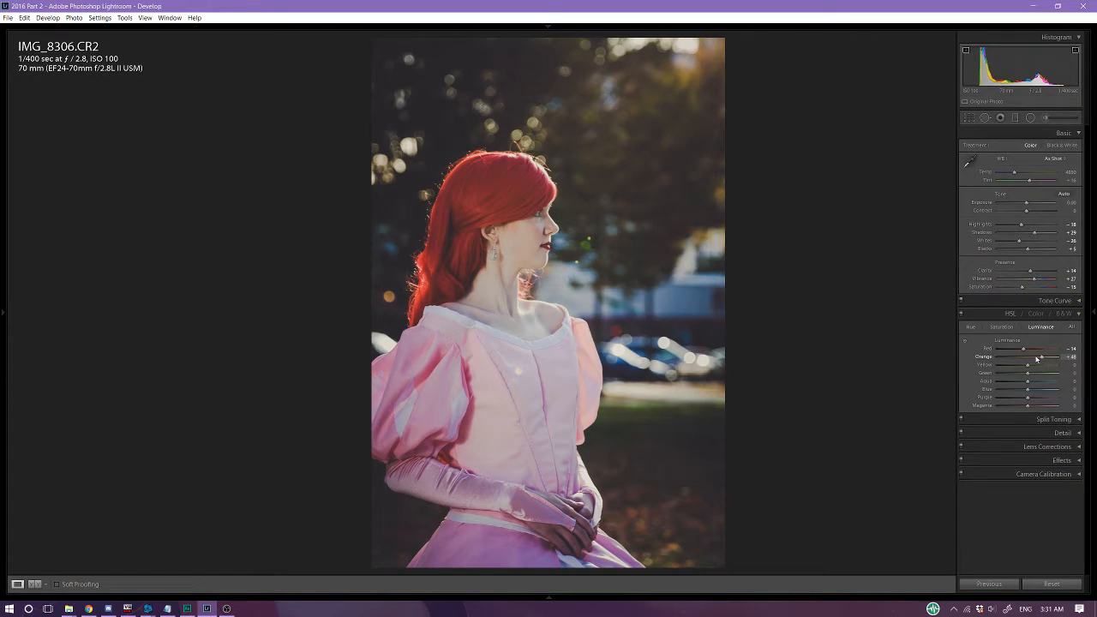
drag(1035, 358, 1034, 359)
- Compare the original and edited photo side by side, check the HSL adjustments off and on, and collapse the HSL section
click(961, 314)
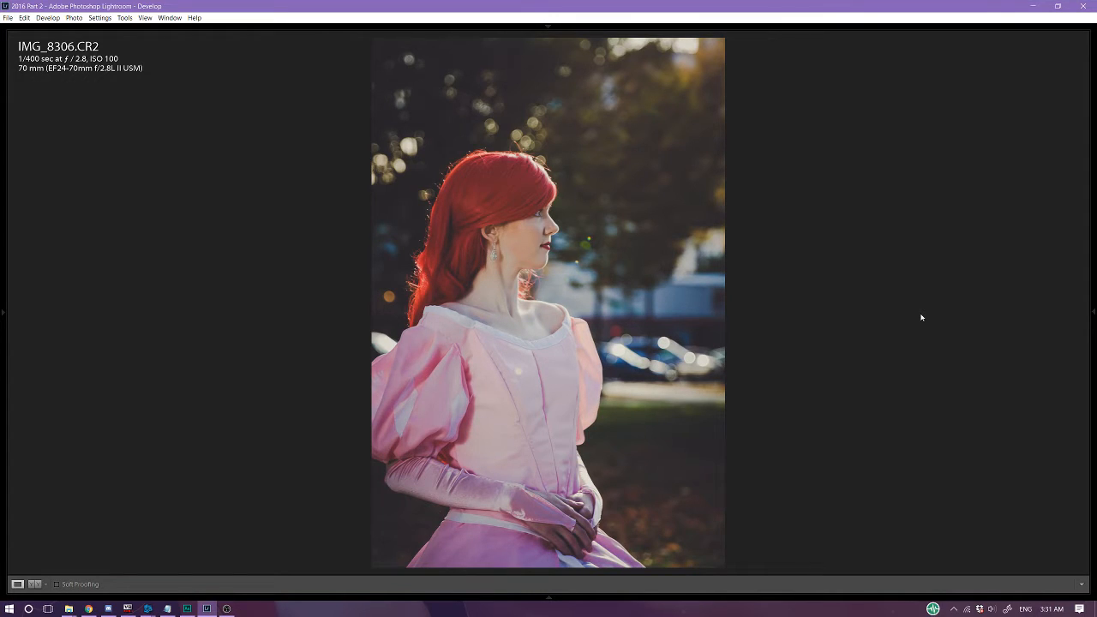
key(y)
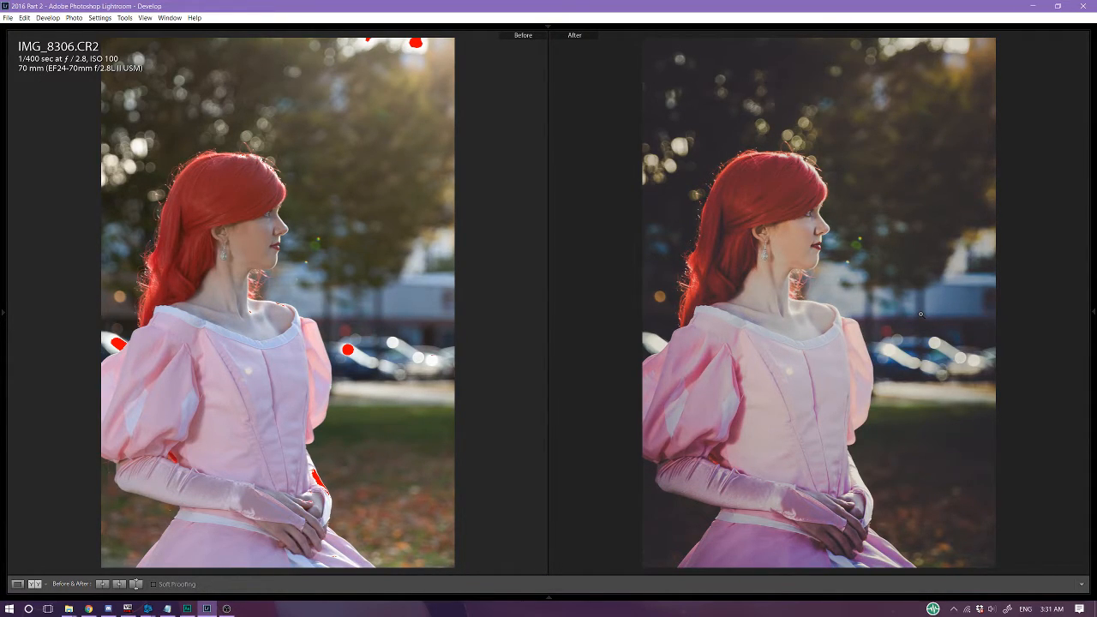
key(y)
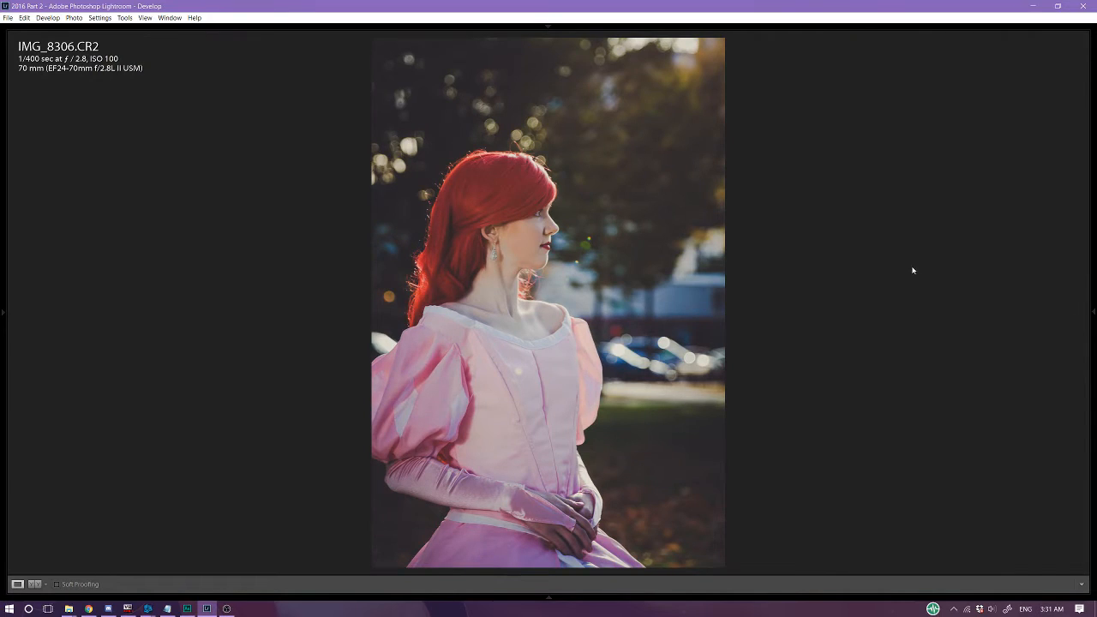
mouse_move(1094, 312)
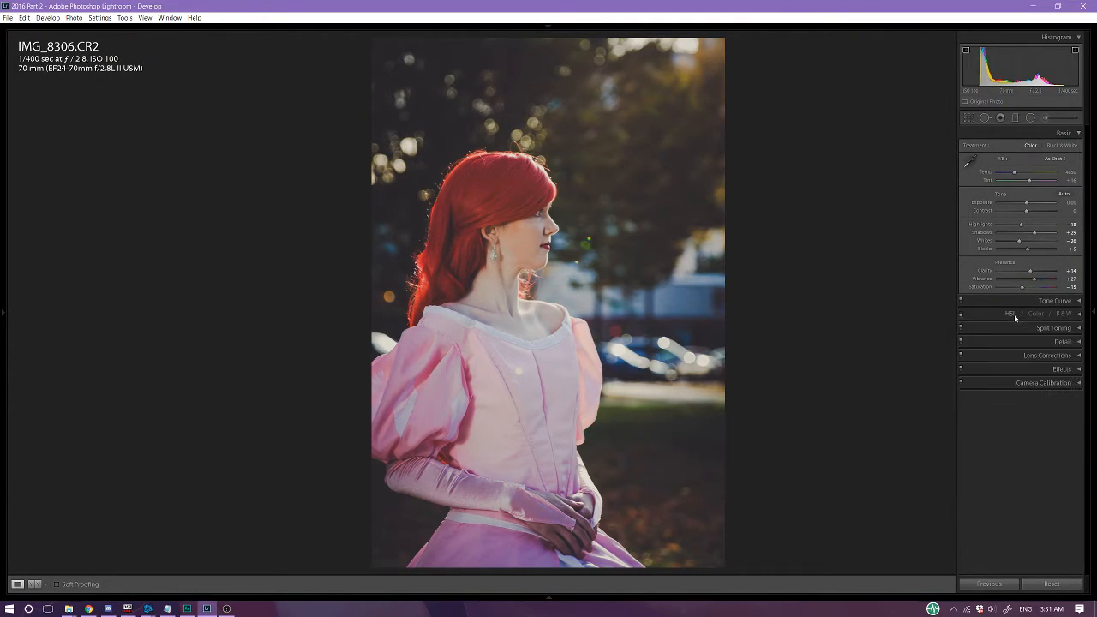
click(961, 314)
click(961, 315)
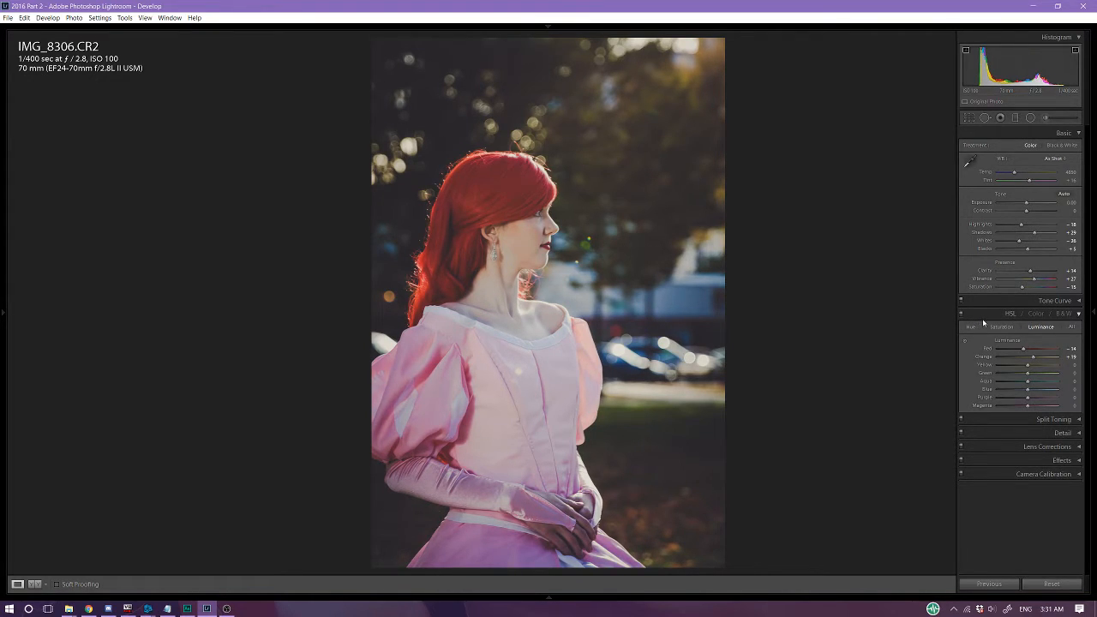
click(980, 315)
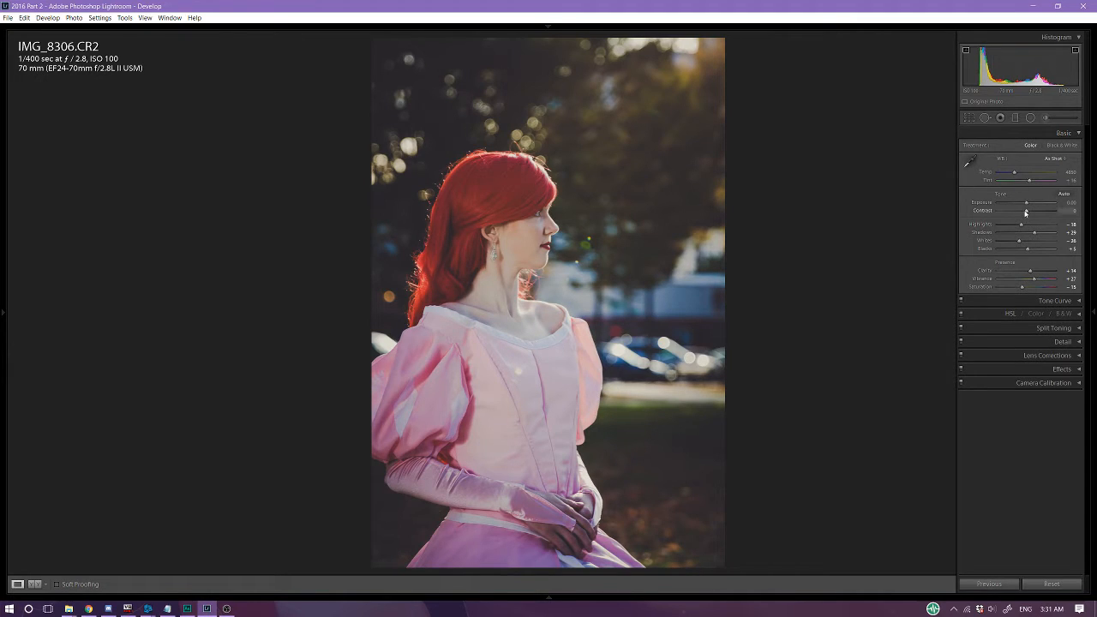
- Set Contrast to +15, check the photo without the side panels, and collapse the Basic section
mouse_move(1026, 210)
mouse_down()
mouse_move(1012, 208)
mouse_move(1031, 217)
mouse_up()
key(Tab)
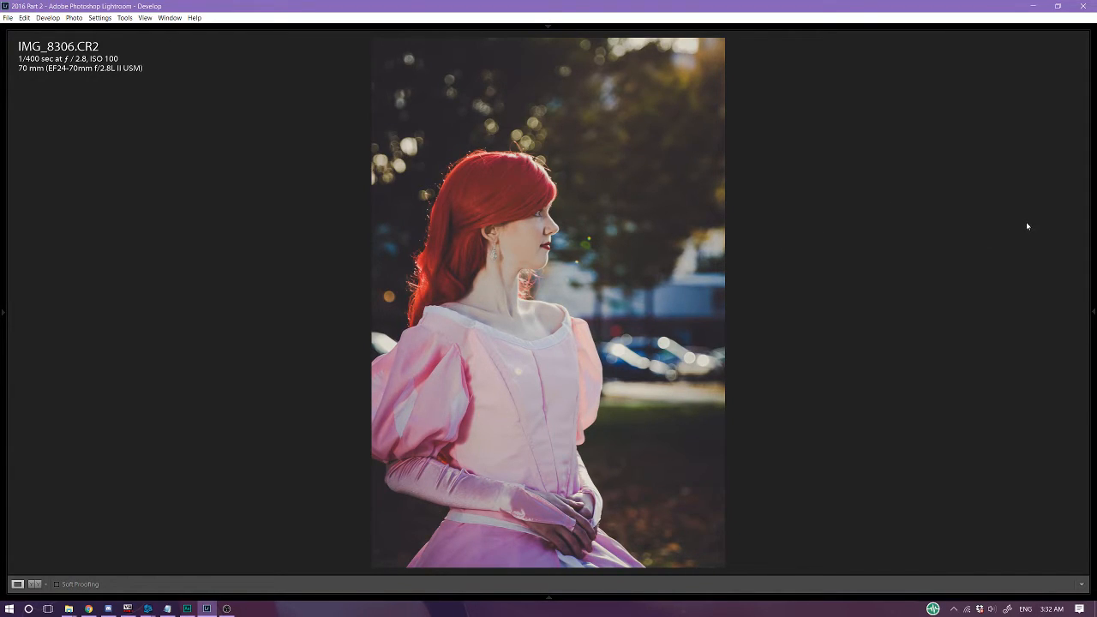
mouse_move(1096, 202)
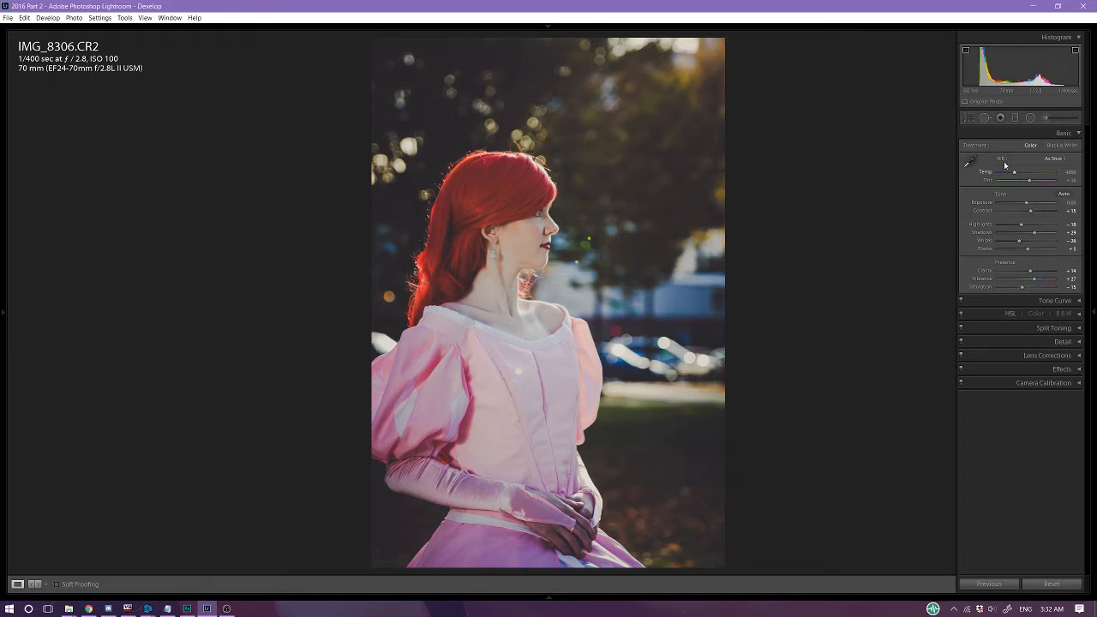
click(1016, 134)
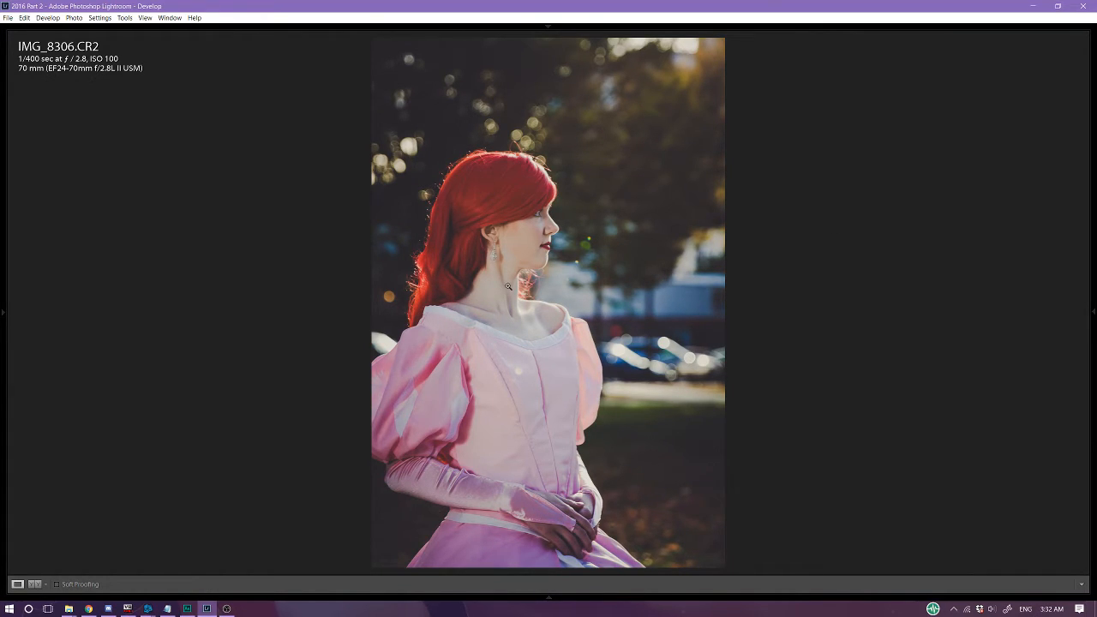
- Send the edited portrait to Adobe Photoshop CC 2015.5 for further editing
right_click(511, 283)
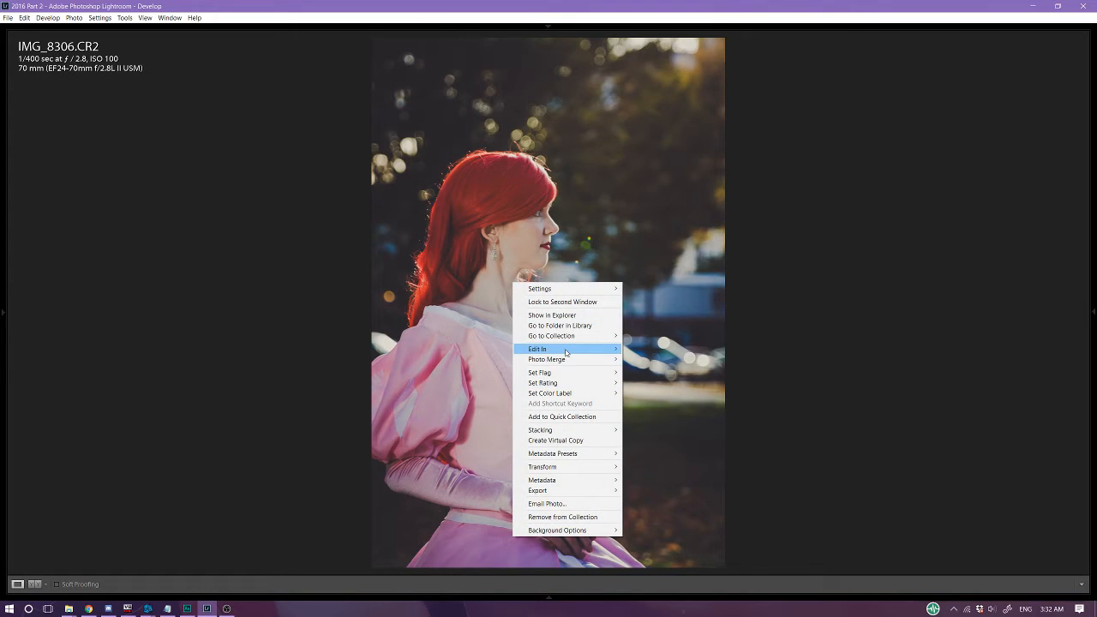
mouse_move(566, 353)
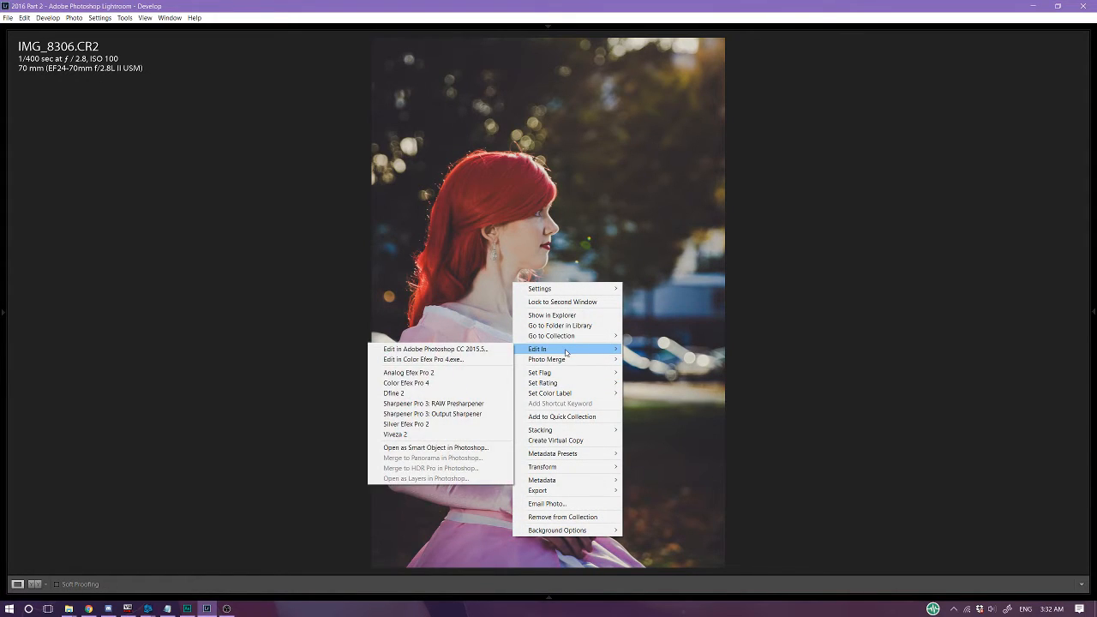
click(436, 353)
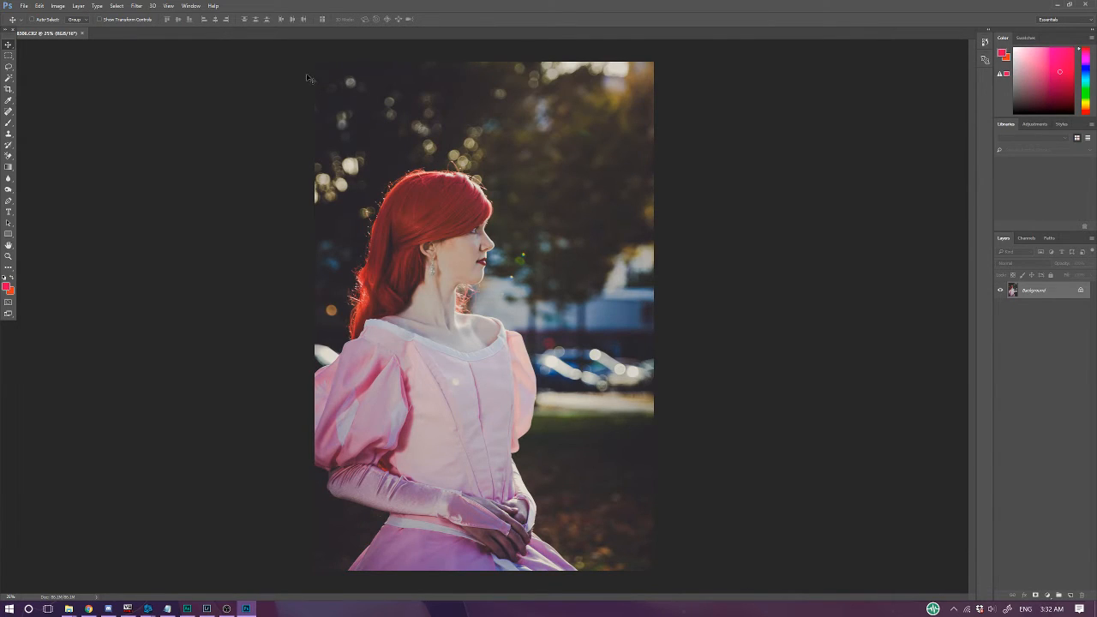
- Create a new empty layer above the Background with the default settings
click(78, 6)
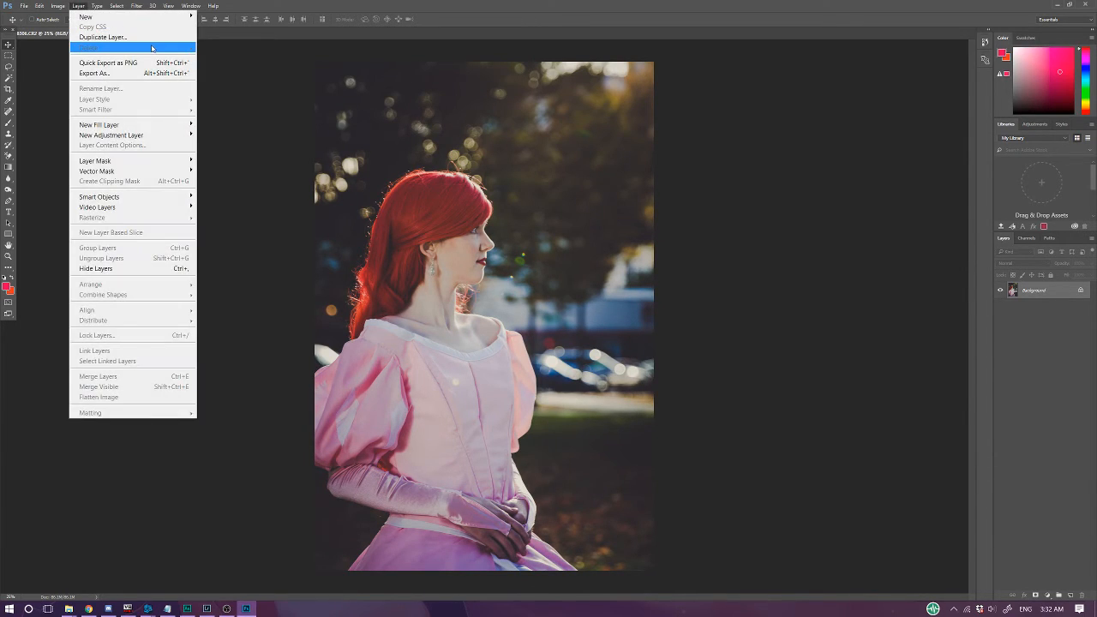
mouse_move(129, 16)
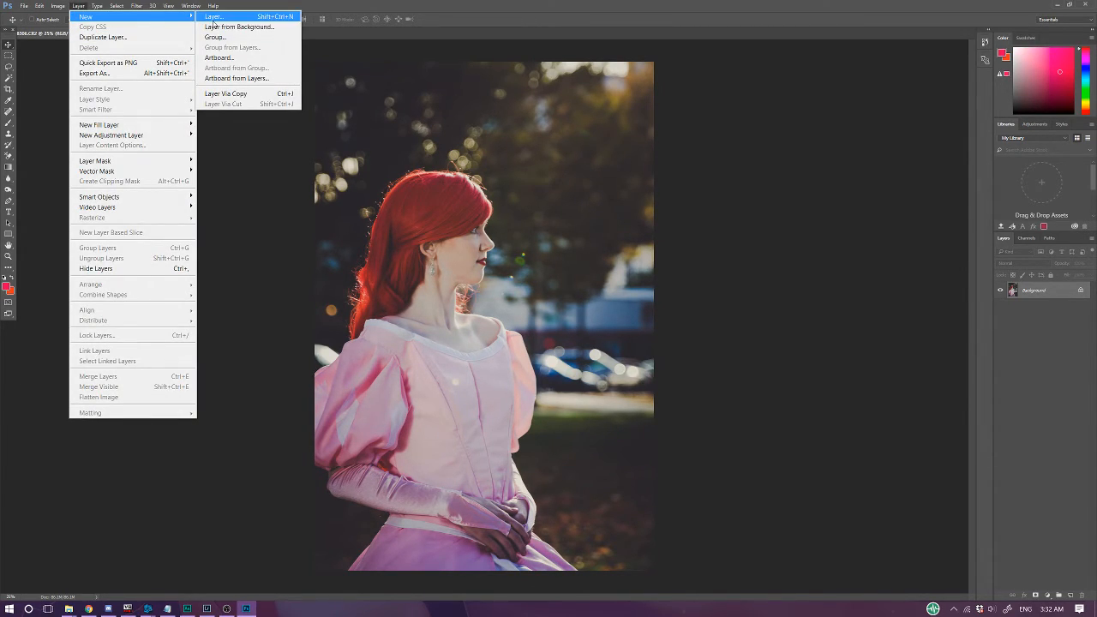
click(232, 16)
click(625, 195)
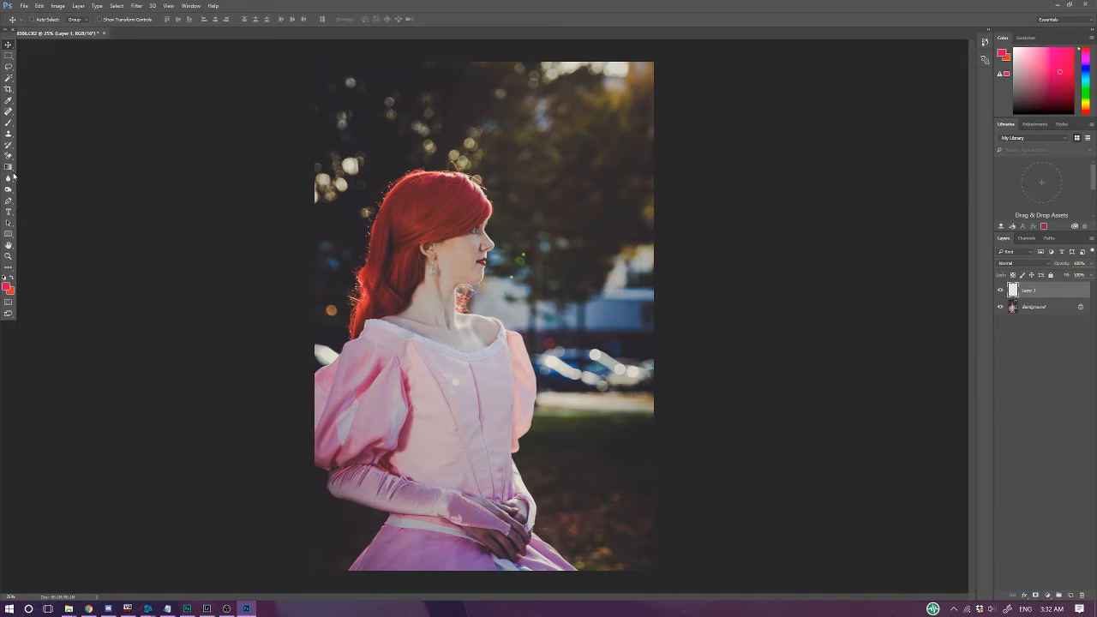
- Choose the Gradient tool with the reflected style and set the foreground colour to pale orange #ebd69c
click(10, 168)
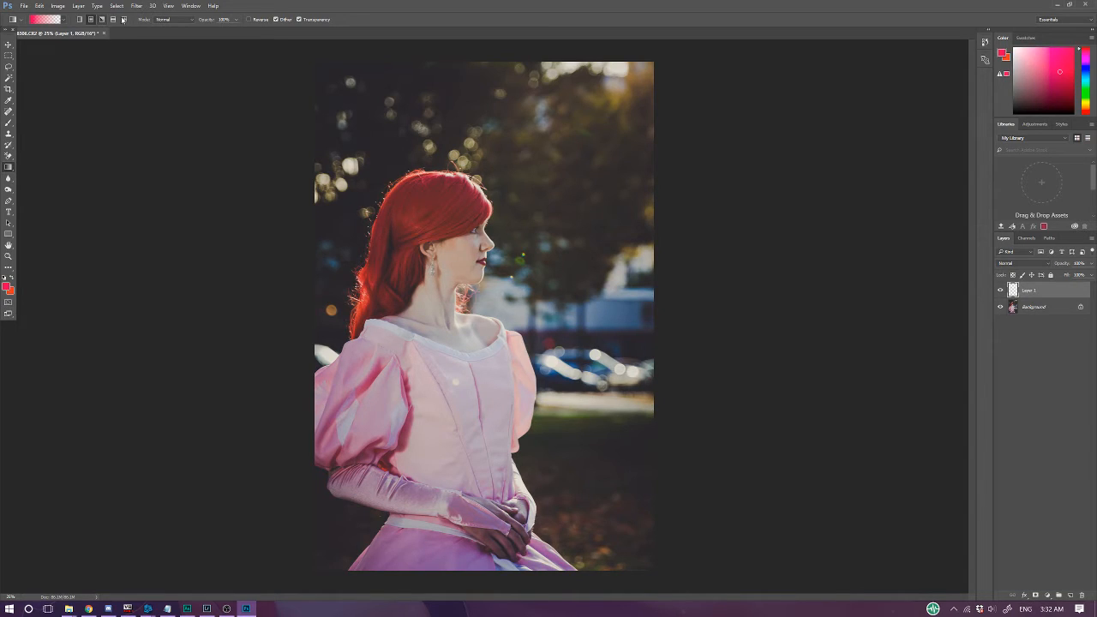
click(112, 19)
click(6, 287)
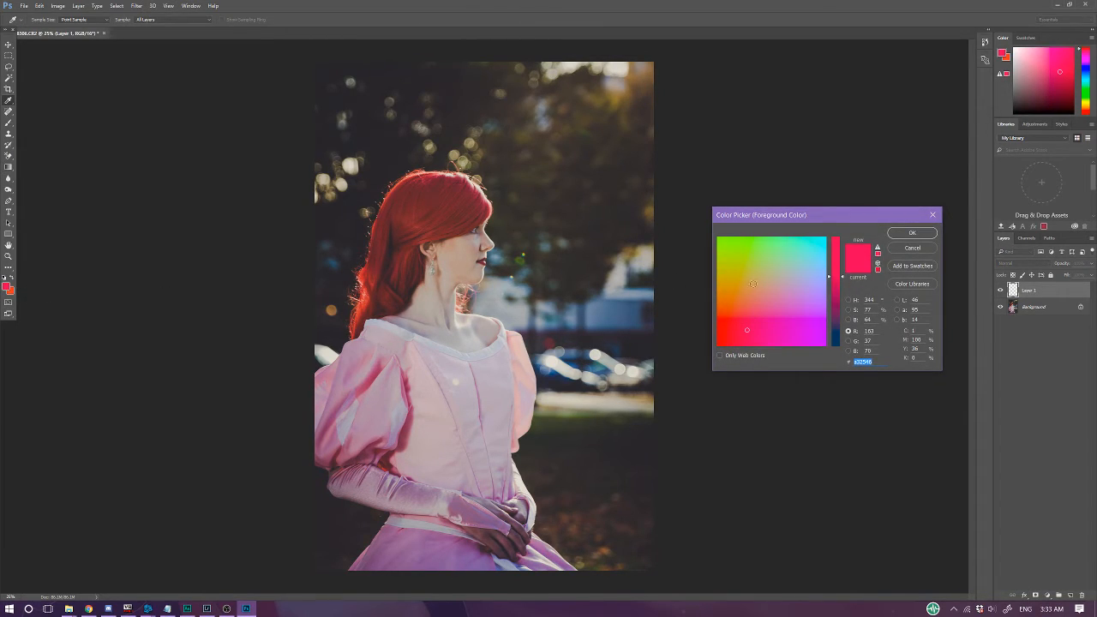
click(775, 262)
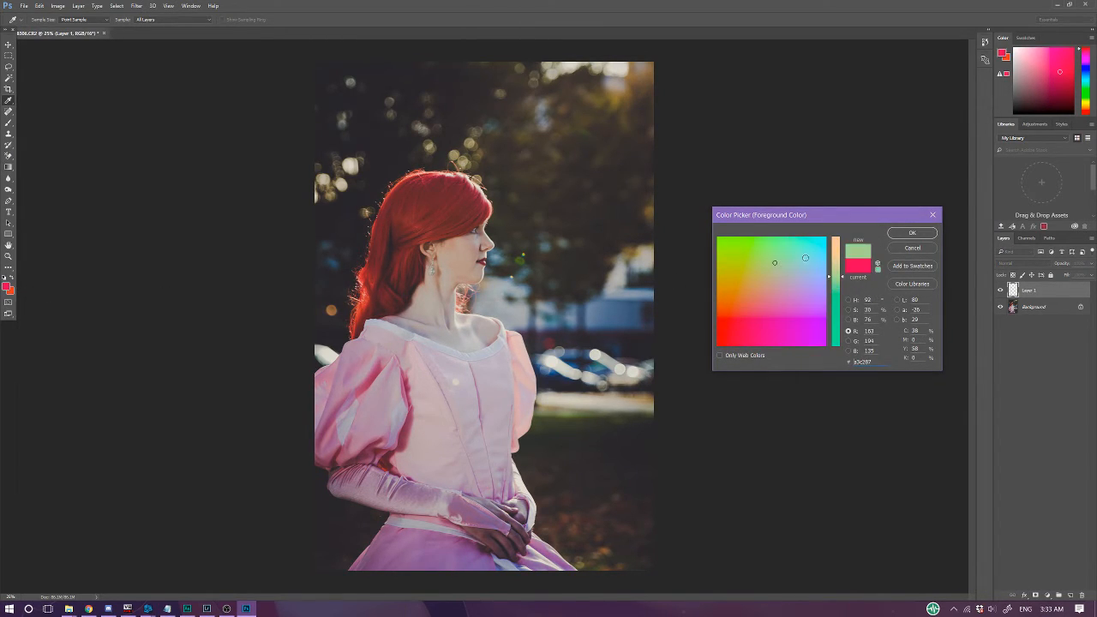
click(836, 248)
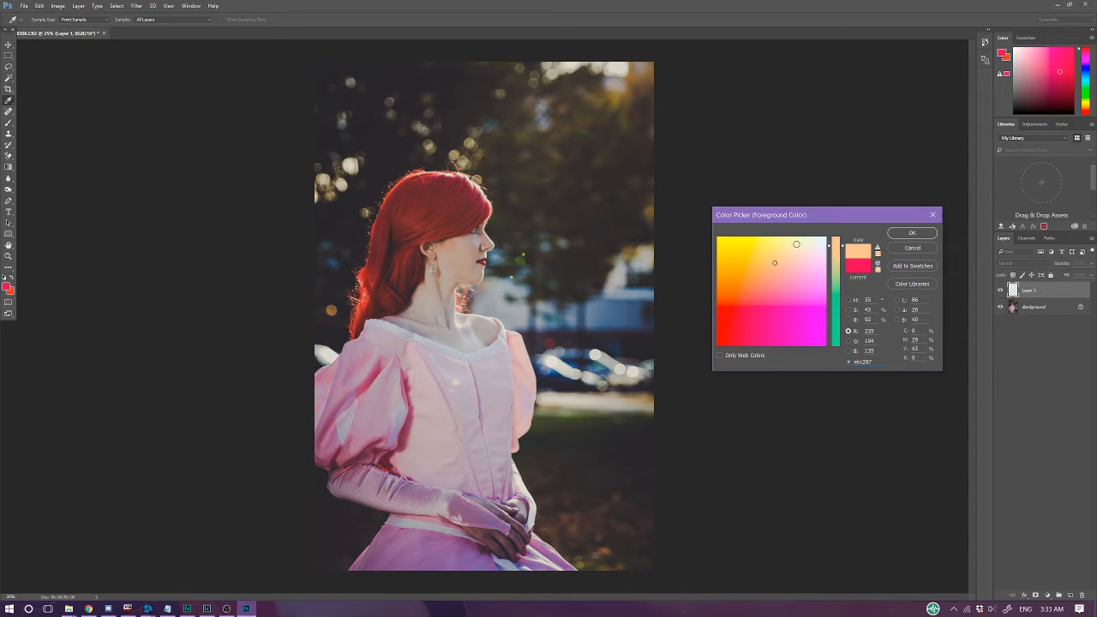
click(794, 243)
mouse_move(794, 244)
mouse_down()
mouse_move(777, 248)
mouse_move(783, 254)
mouse_up()
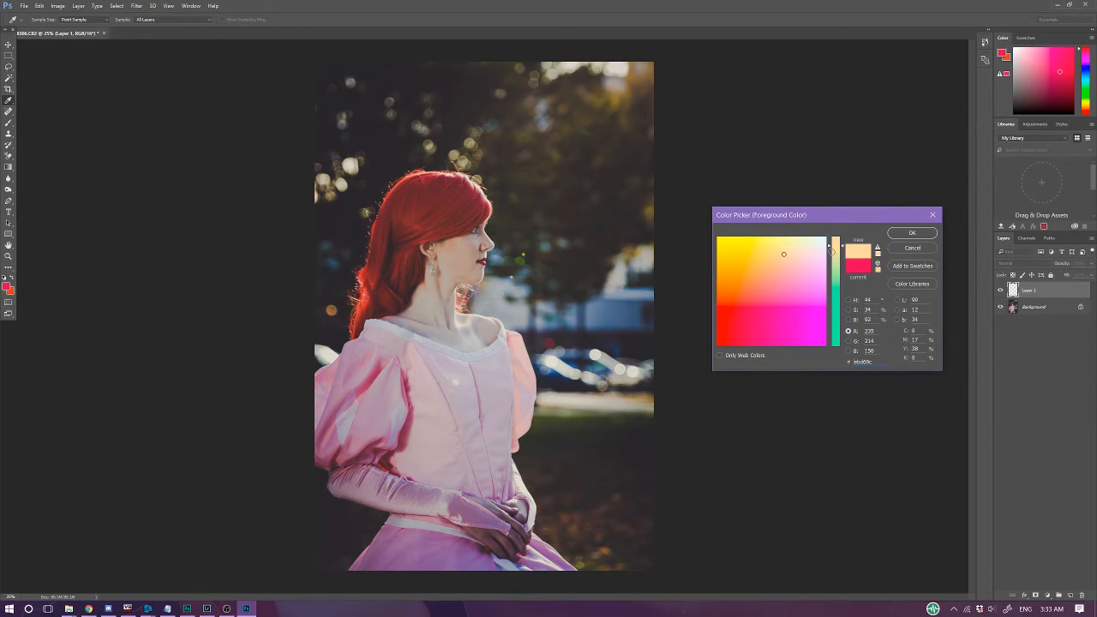
click(900, 237)
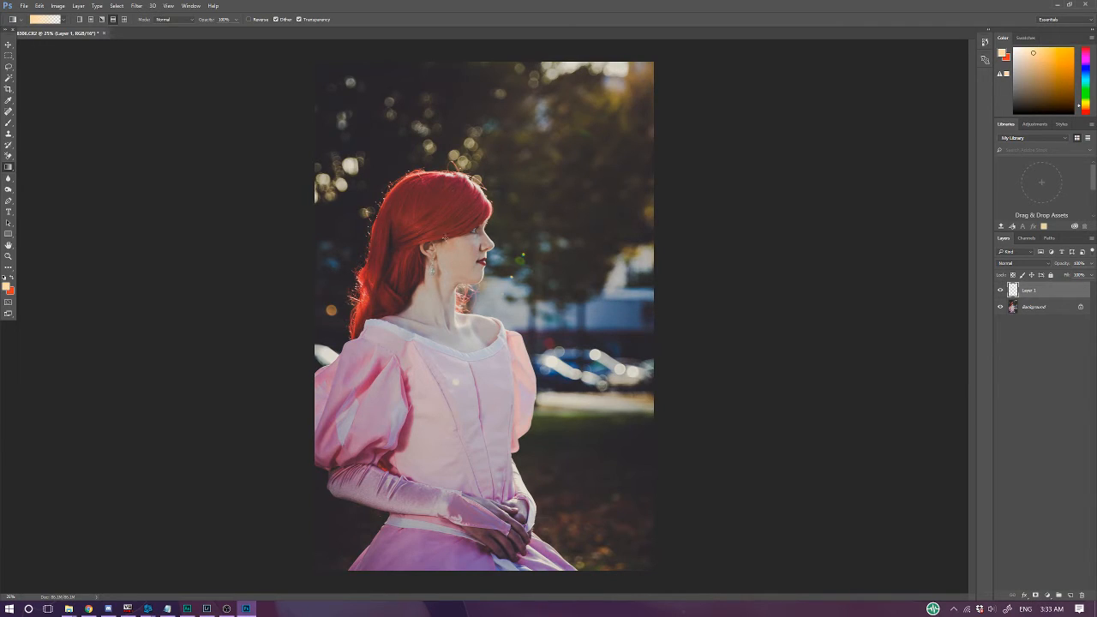
- Draw a reflected gradient on the new layer as a diagonal light beam across the portrait, undoing the unwanted placement
drag(425, 220, 610, 325)
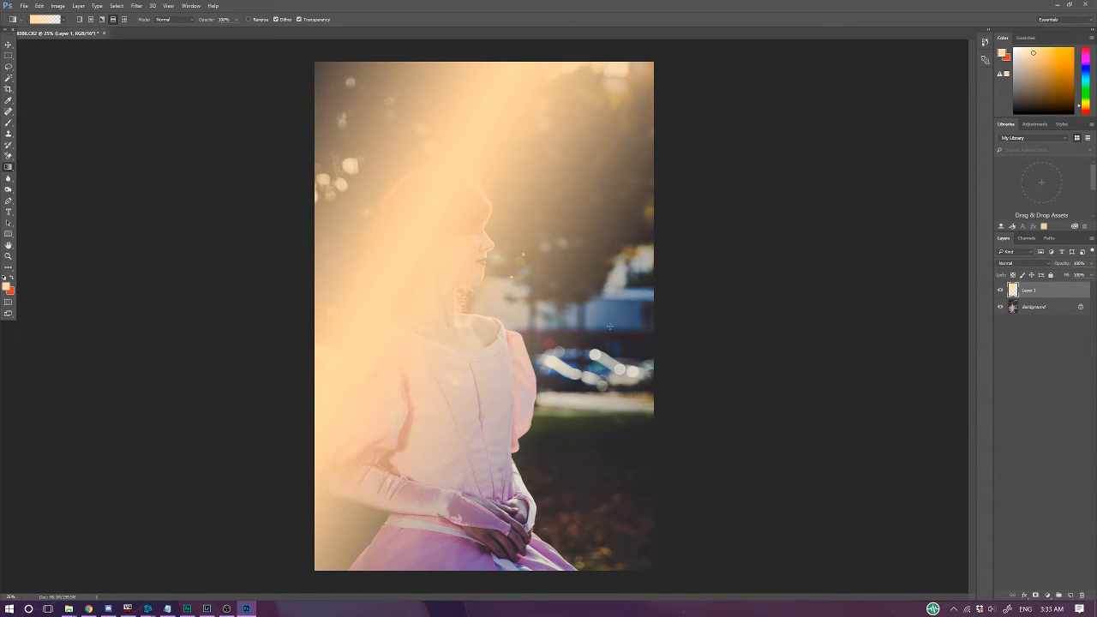
key(ctrl+z)
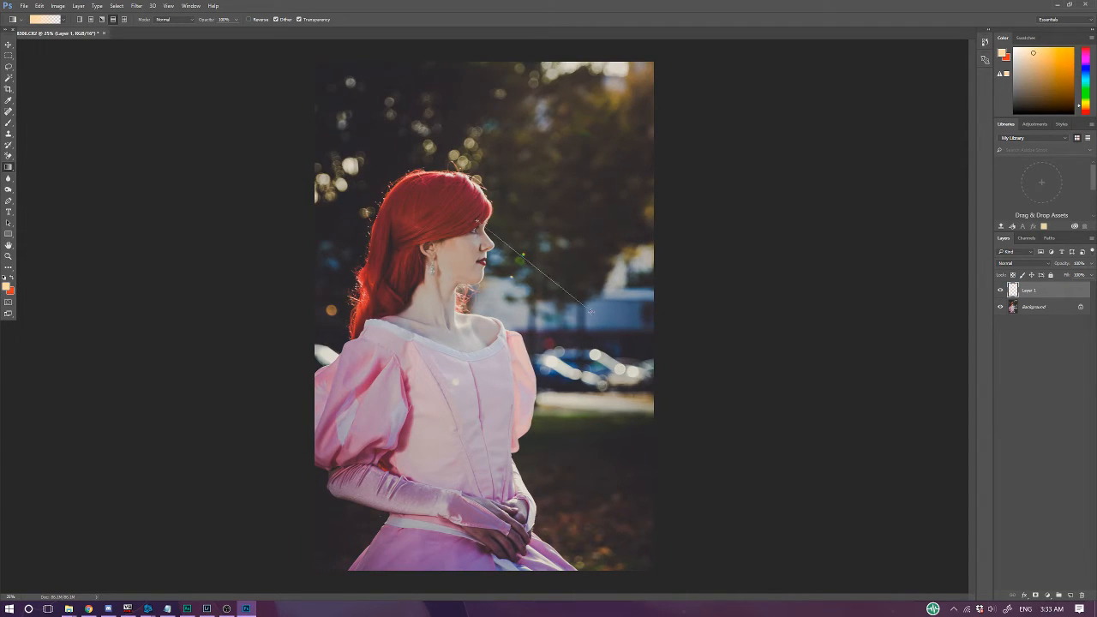
key(ctrl+z)
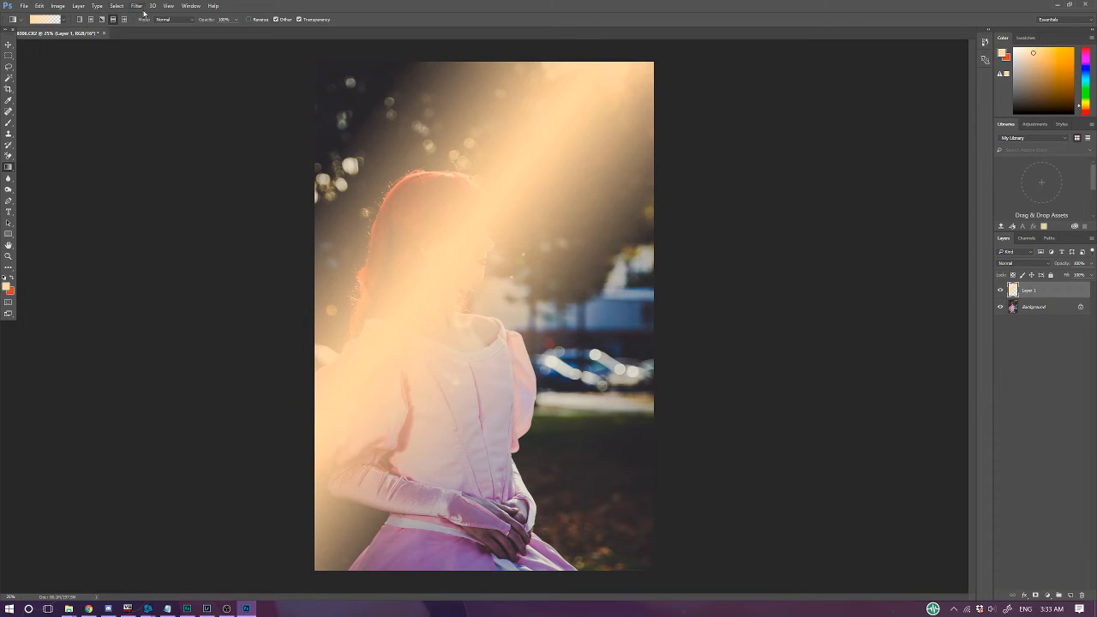
- Soften the light beam on the gradient layer with a Gaussian Blur of 746.7 pixels radius
click(139, 6)
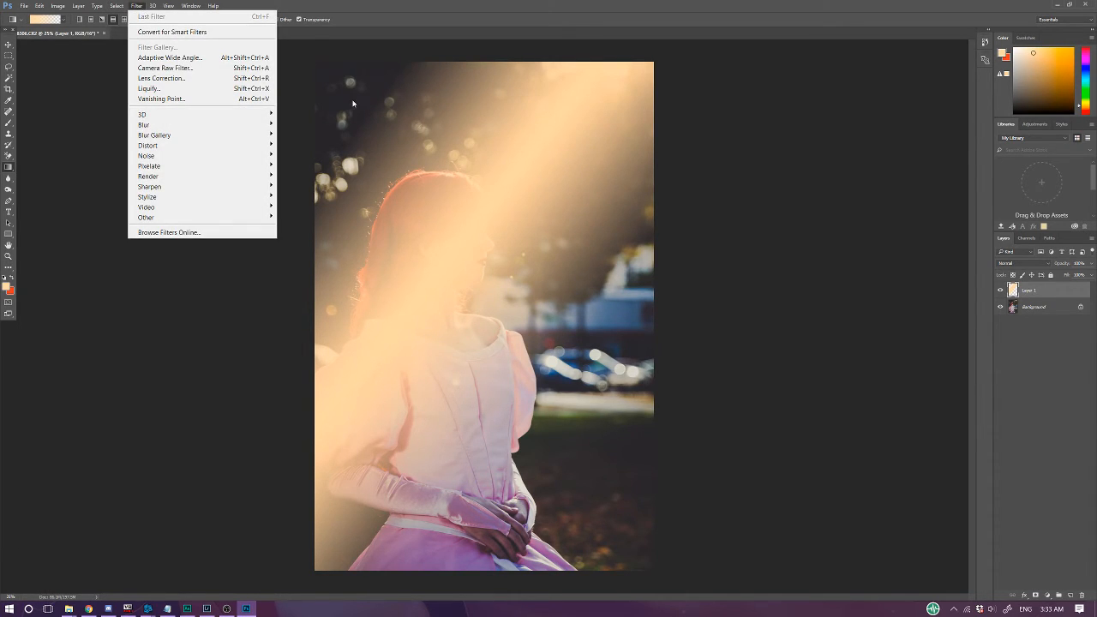
mouse_move(192, 123)
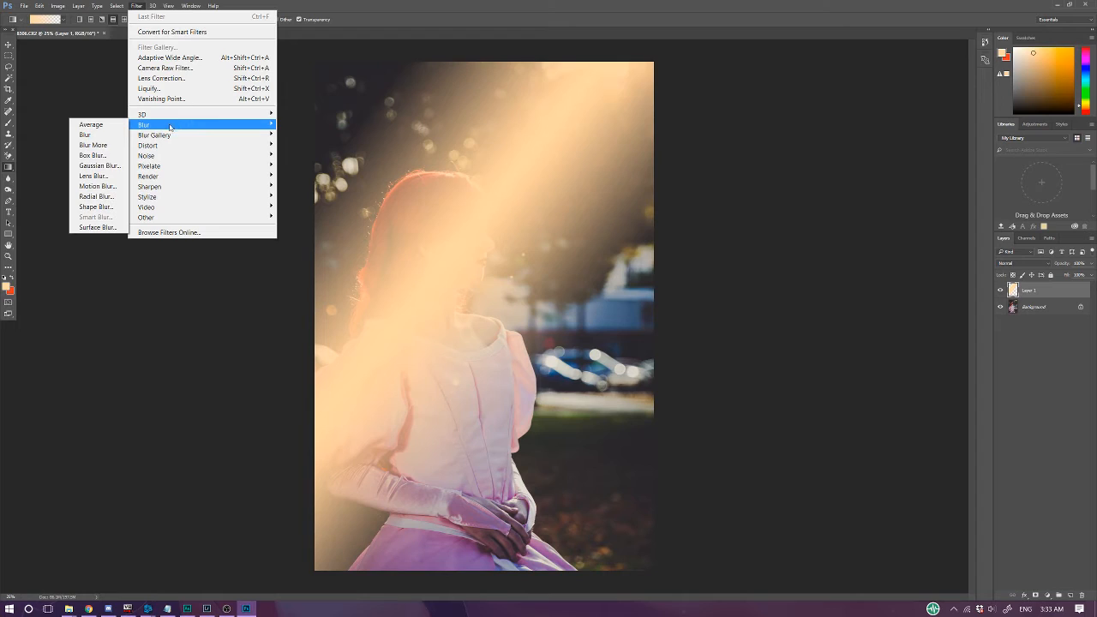
click(84, 166)
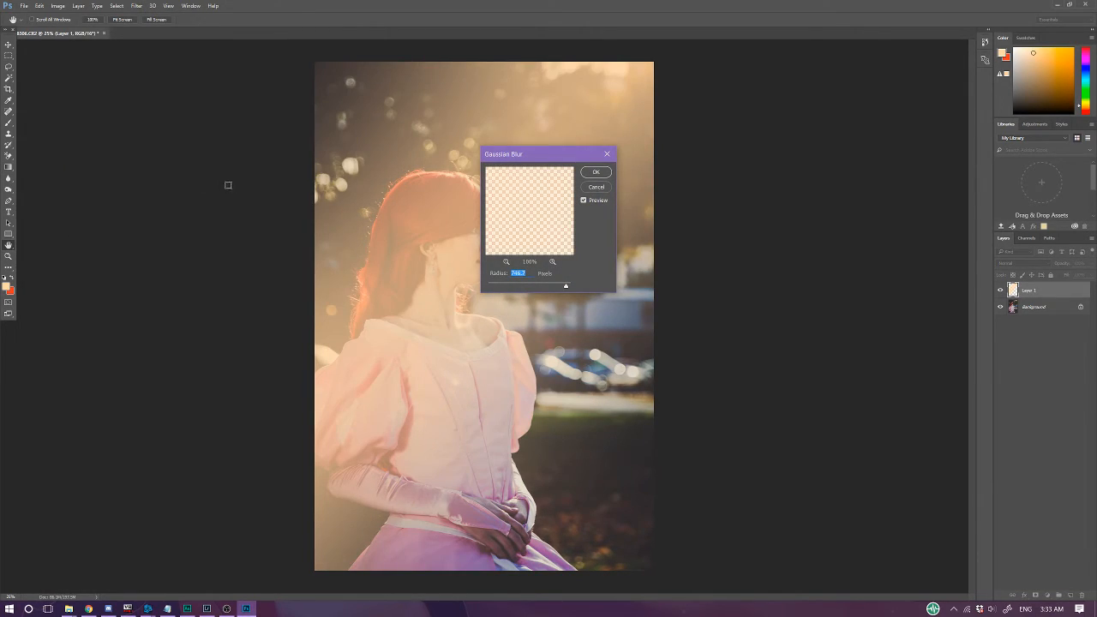
click(604, 174)
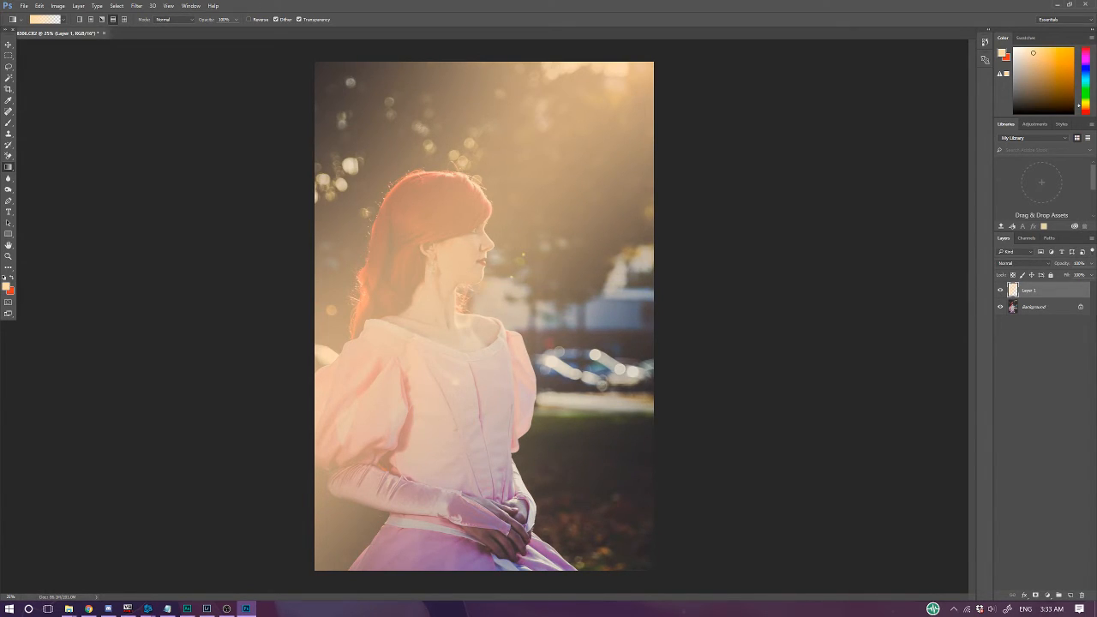
- Try Soft Light on the light-beam layer, settle on Hard Light at 17% opacity, and compare the portrait with and without it
click(1036, 265)
click(1033, 352)
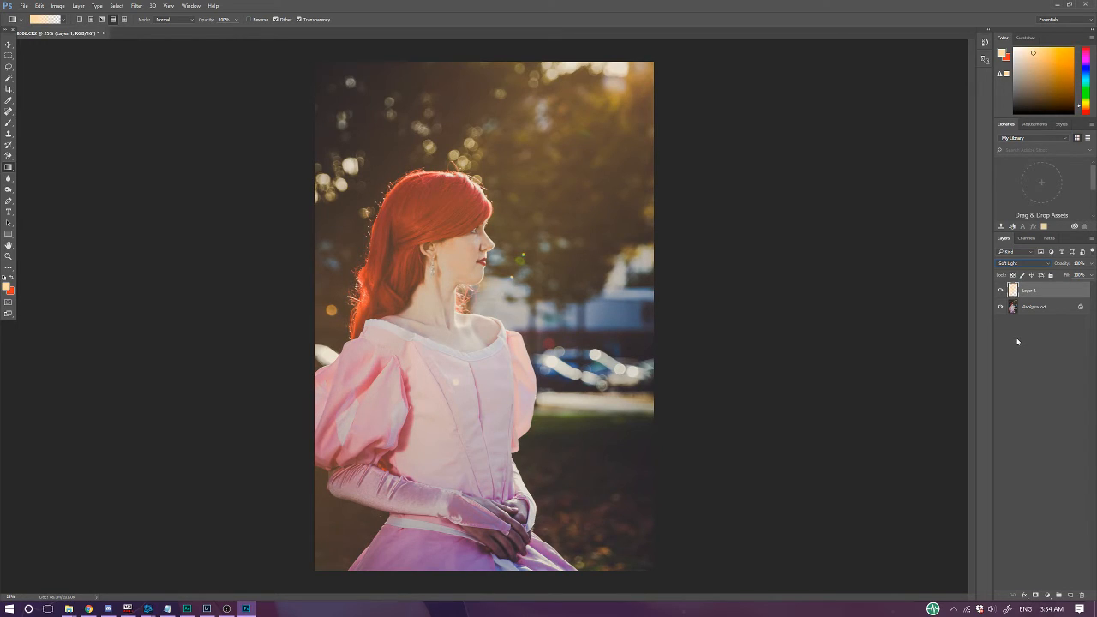
click(1024, 263)
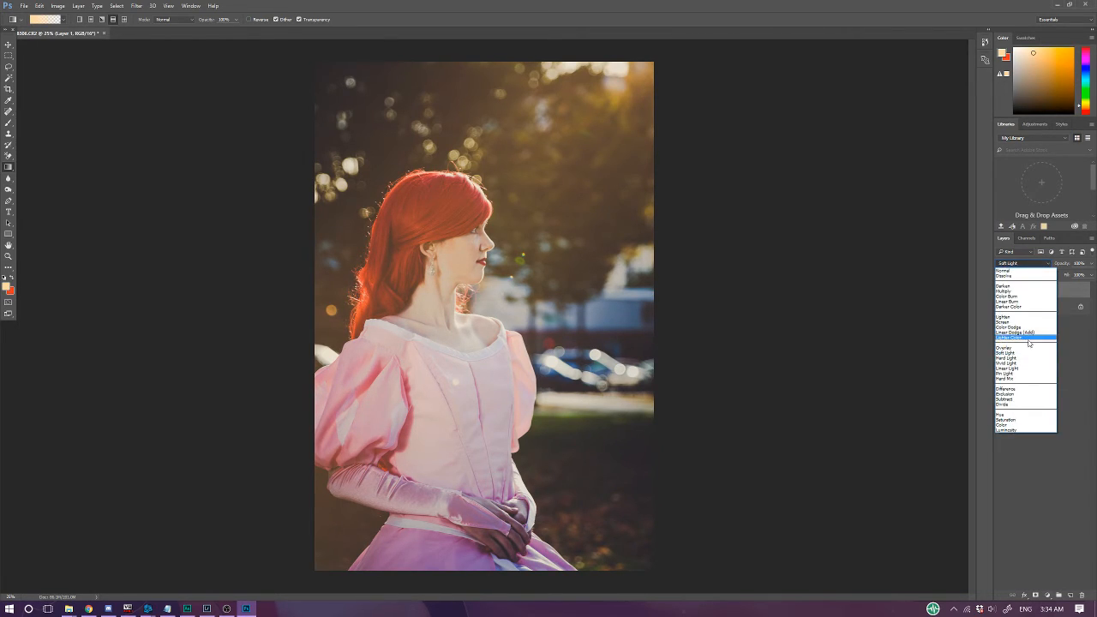
click(1030, 358)
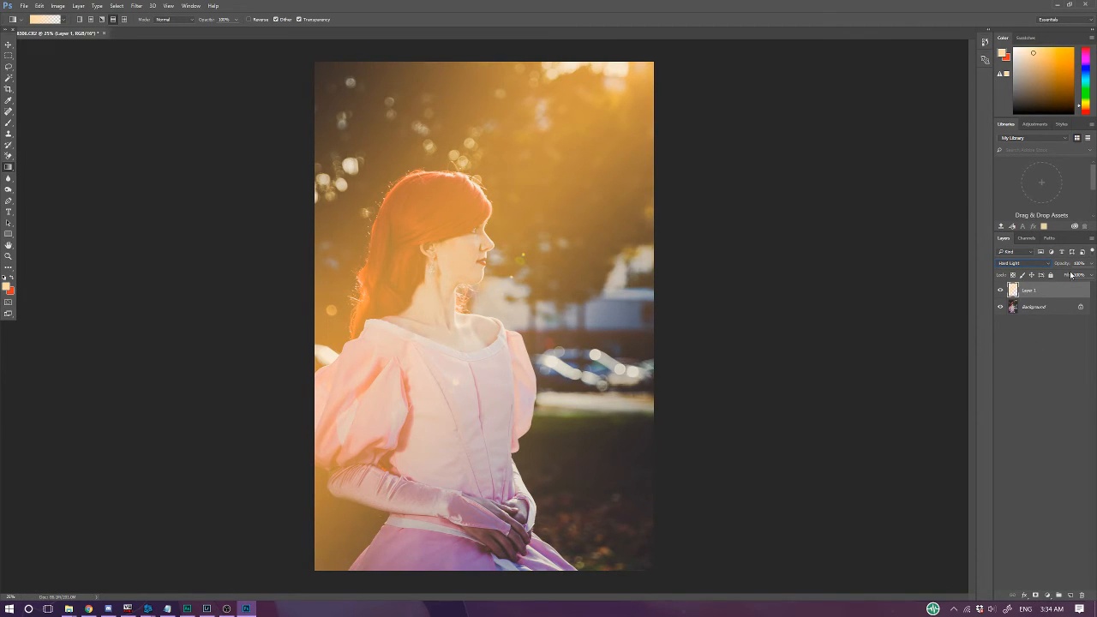
drag(1092, 268, 1058, 275)
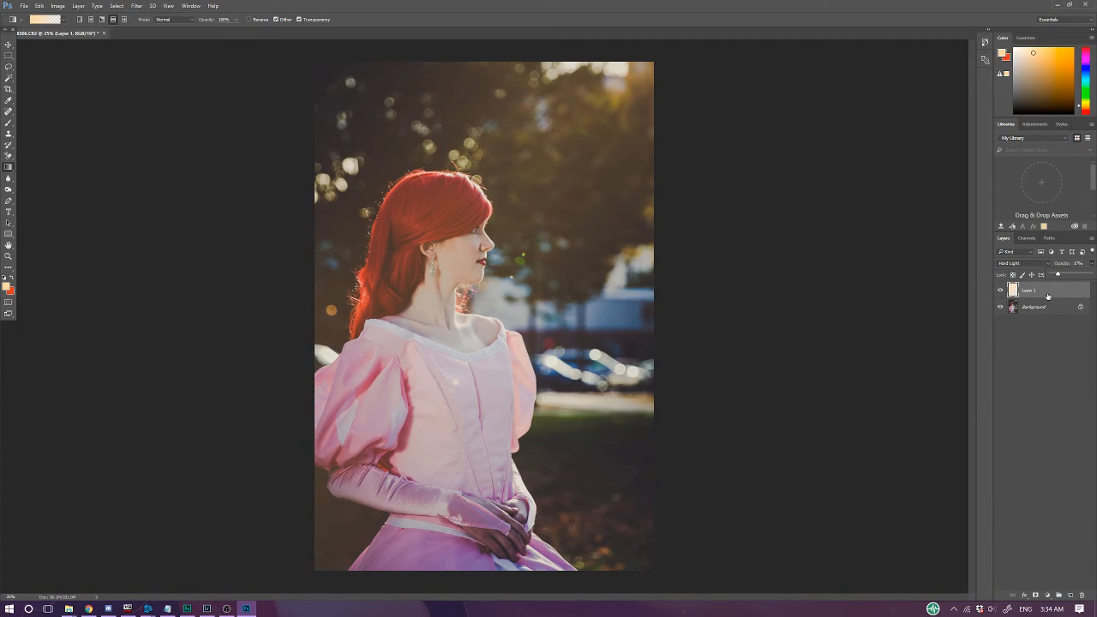
click(1000, 291)
click(1000, 290)
- Save the layered portrait and close Photoshop to return to Lightroom
click(27, 6)
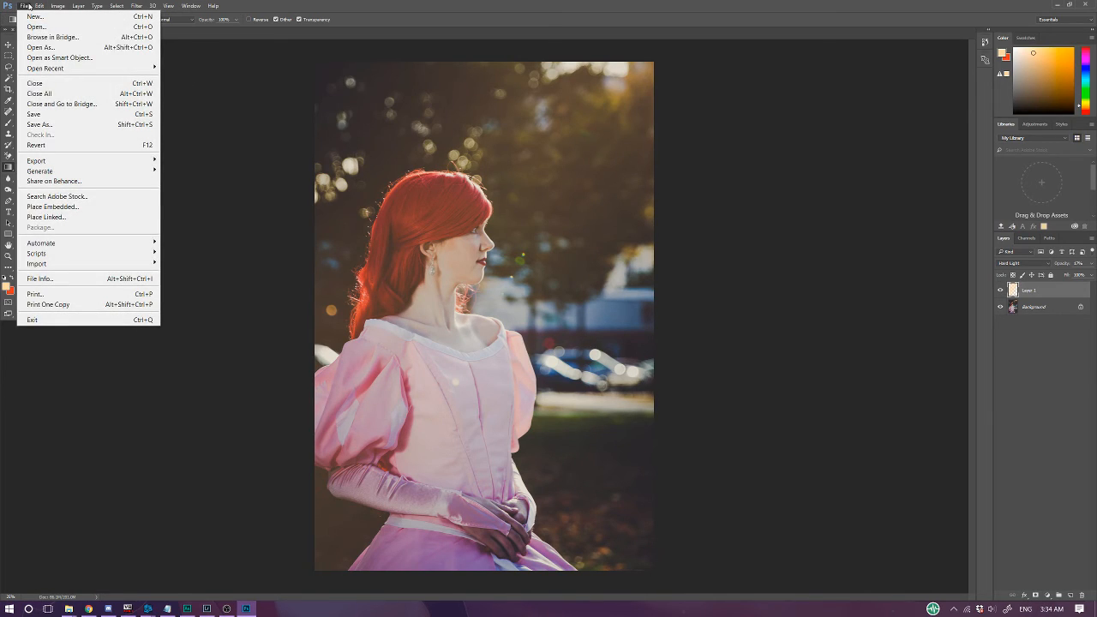
click(74, 120)
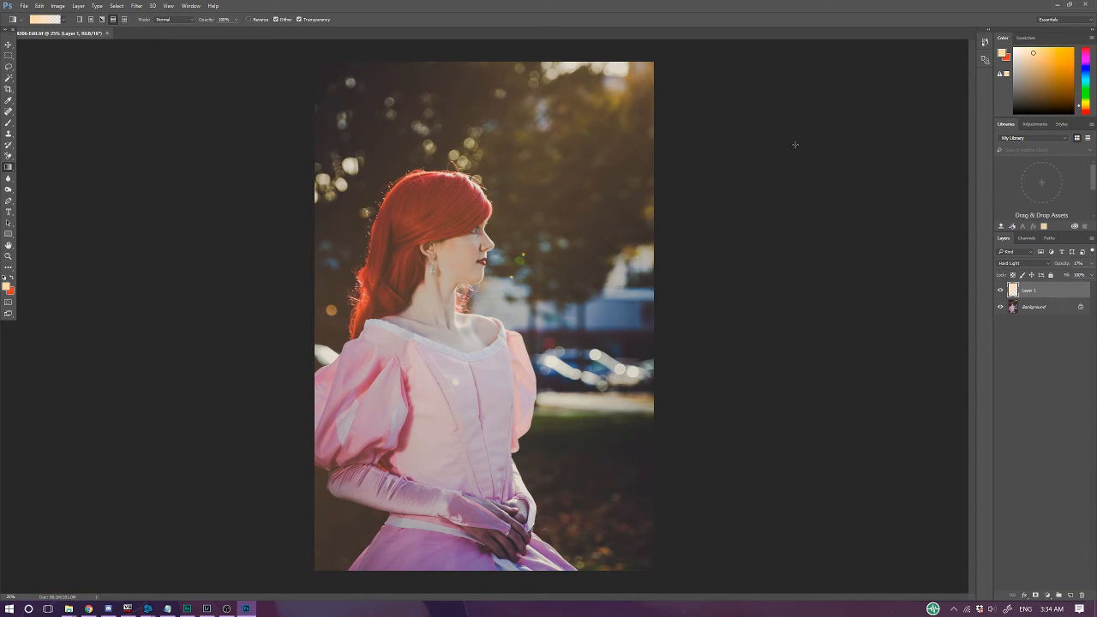
click(1085, 5)
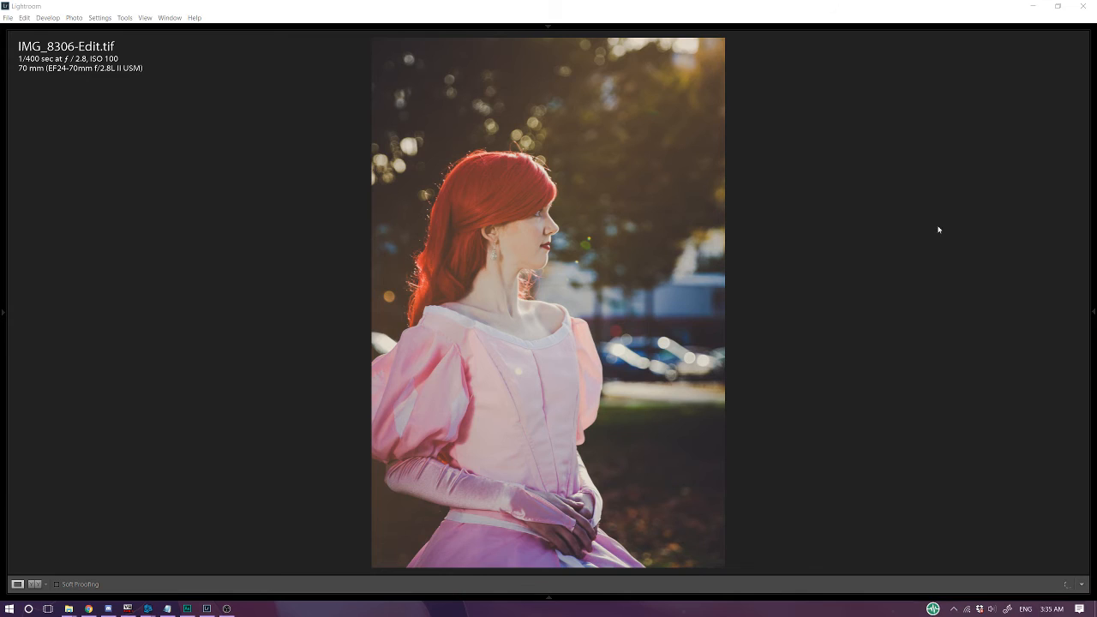
- Draw a radial filter around the woman's head on IMG_8306-Edit.tif and set its Clarity to -77
click(1094, 305)
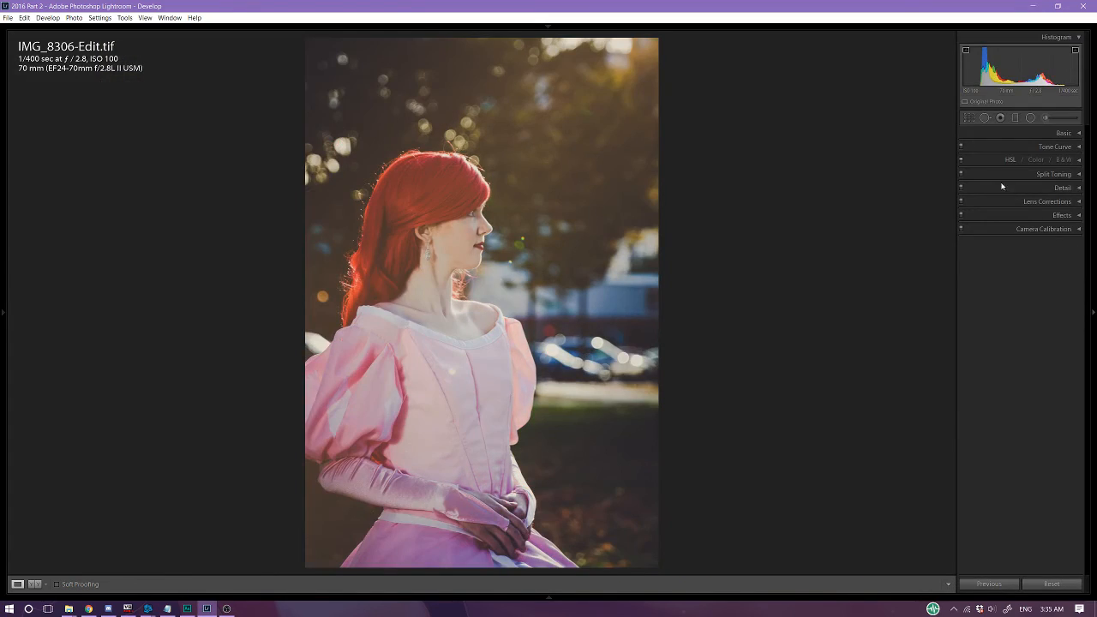
click(1015, 117)
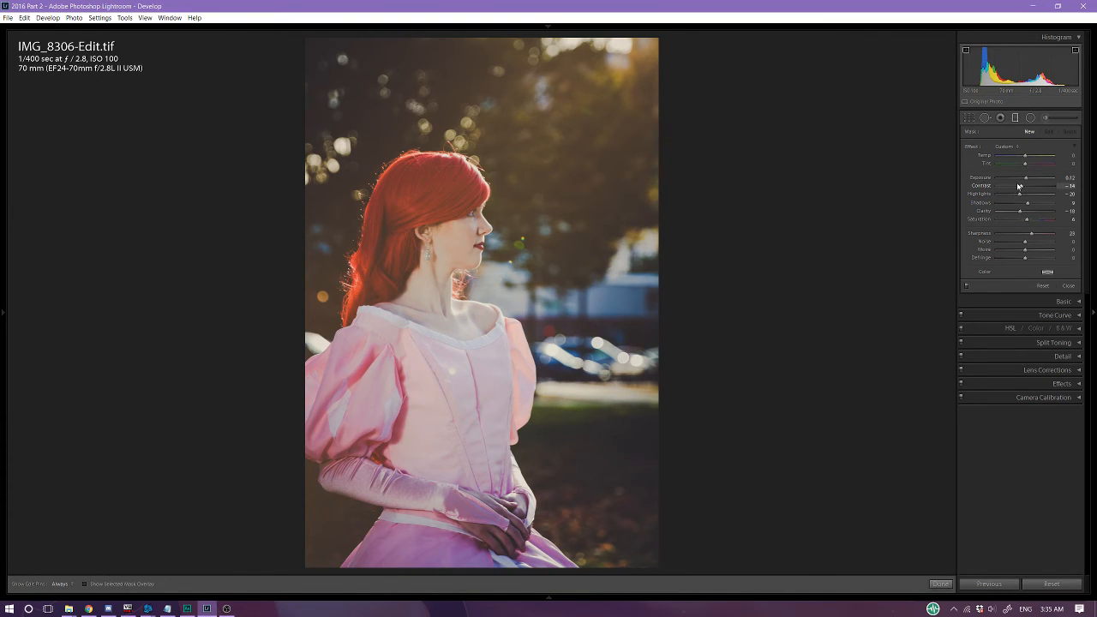
click(1032, 120)
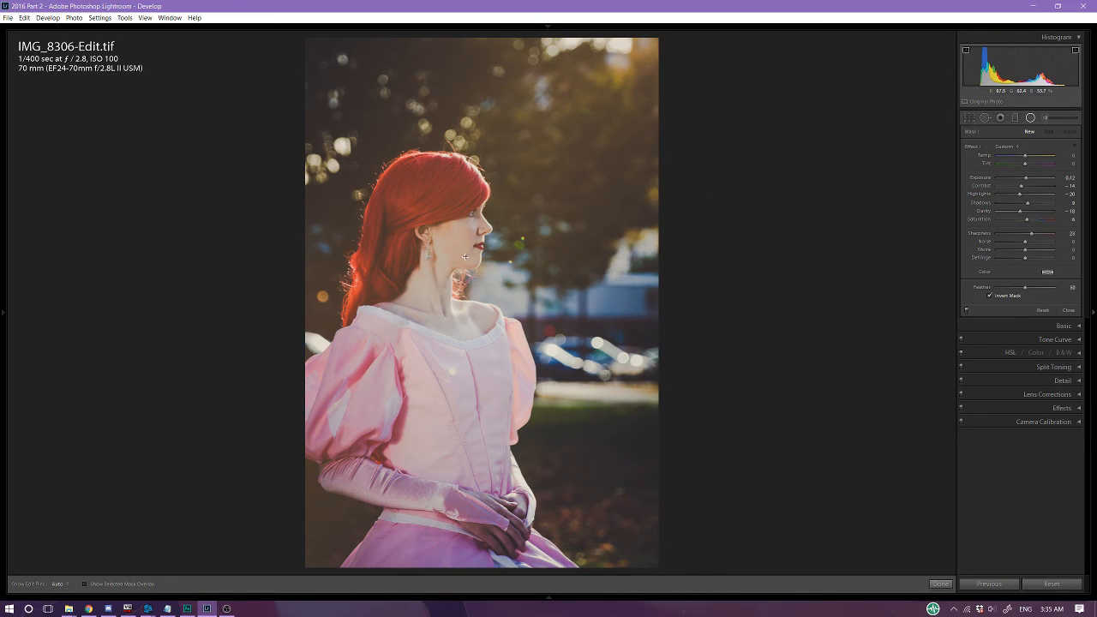
drag(382, 214, 497, 333)
drag(415, 243, 453, 282)
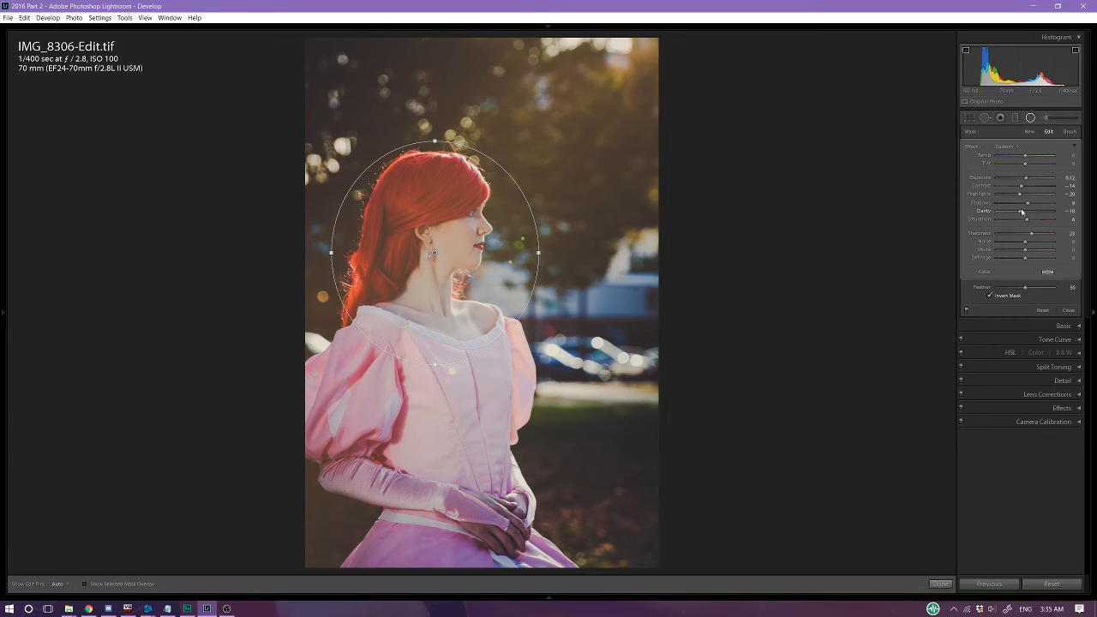
drag(1015, 212, 1004, 210)
- Stretch, reposition and widen the radial filter into a tall ellipse around the woman's head and upper body, and finish editing it
drag(438, 364, 434, 511)
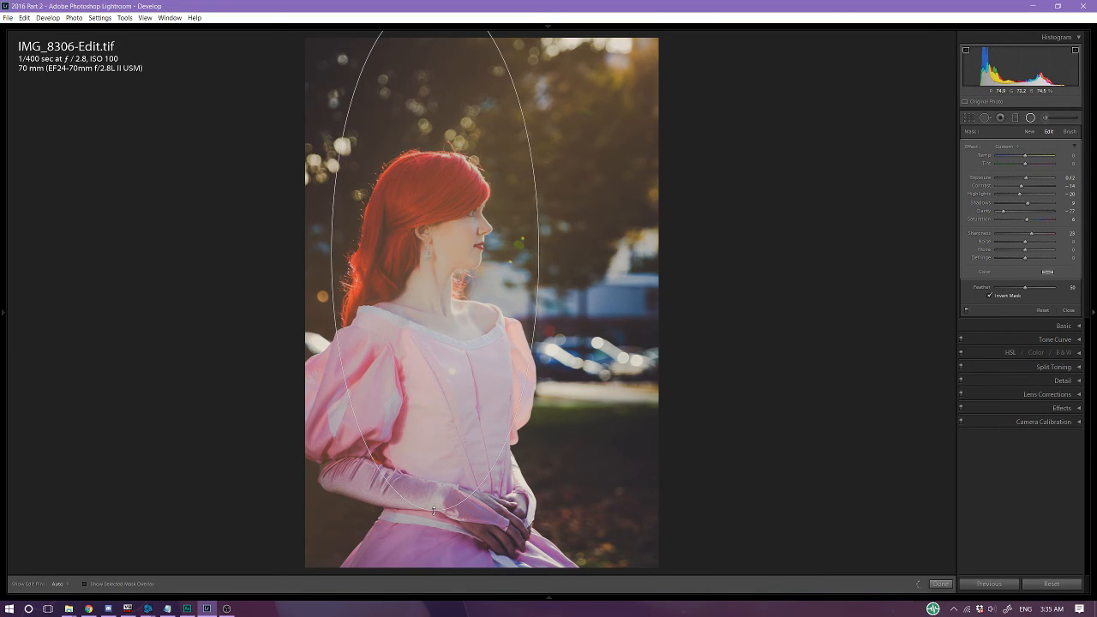
drag(424, 271, 420, 363)
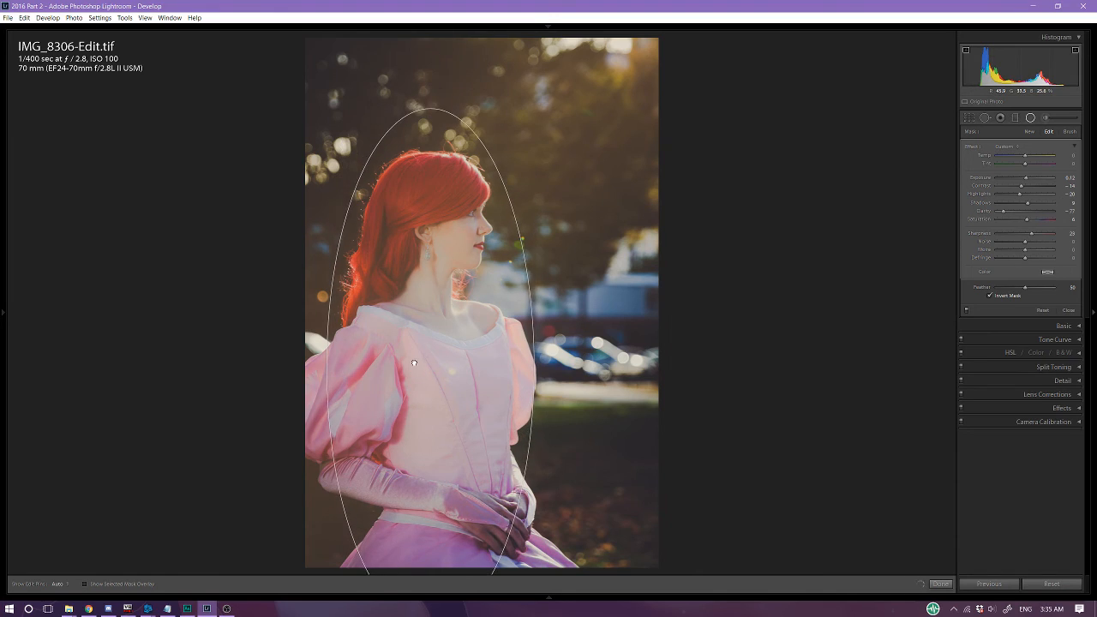
drag(535, 366, 558, 366)
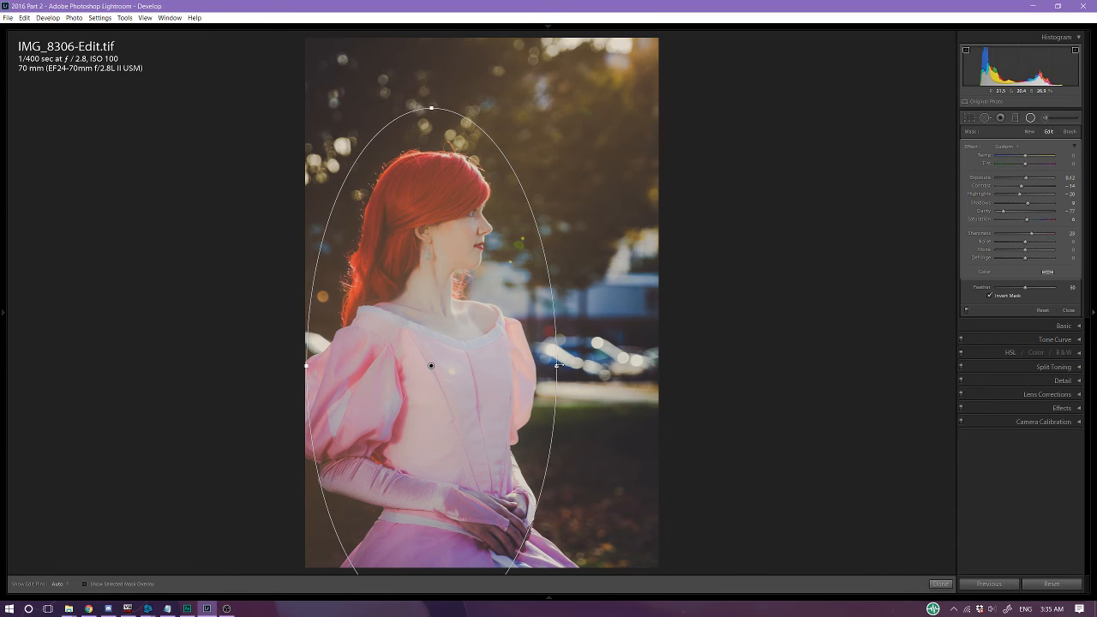
key(Return)
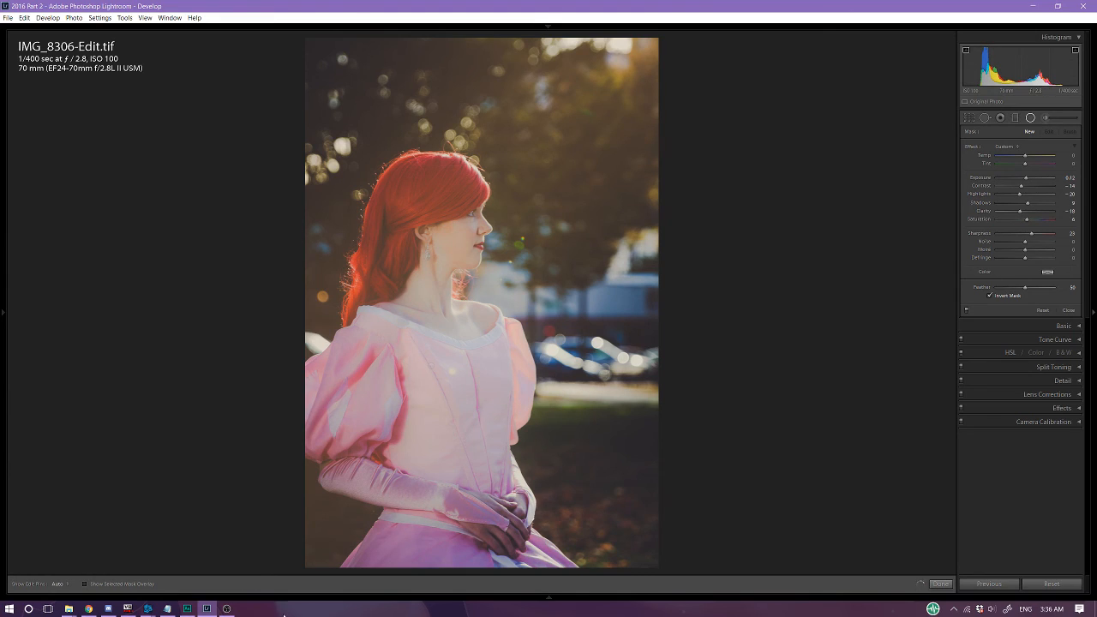
click(230, 610)
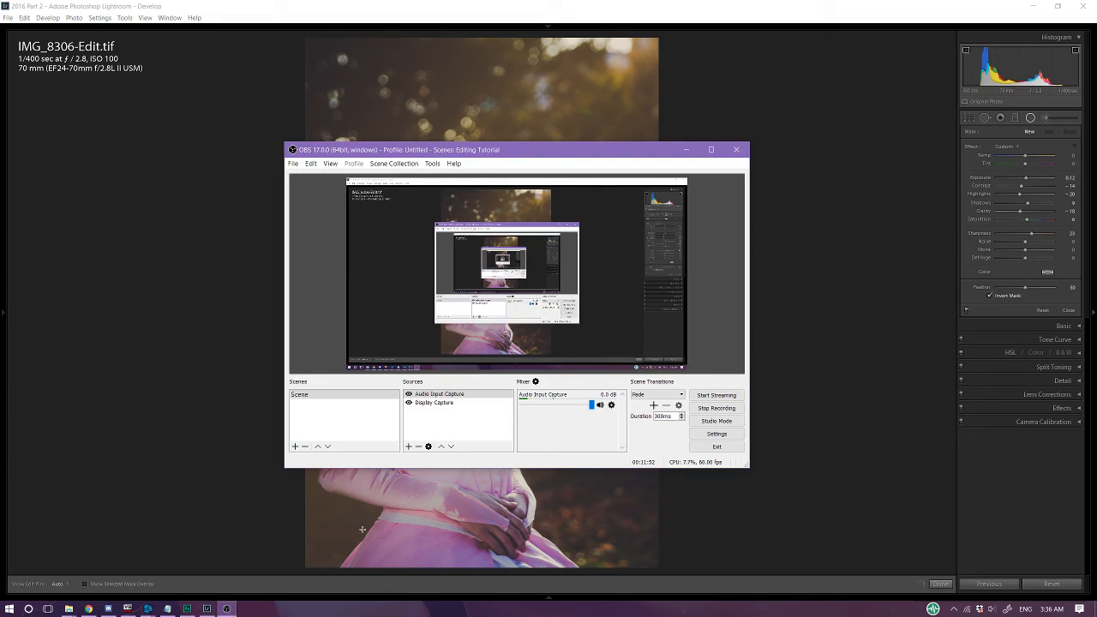